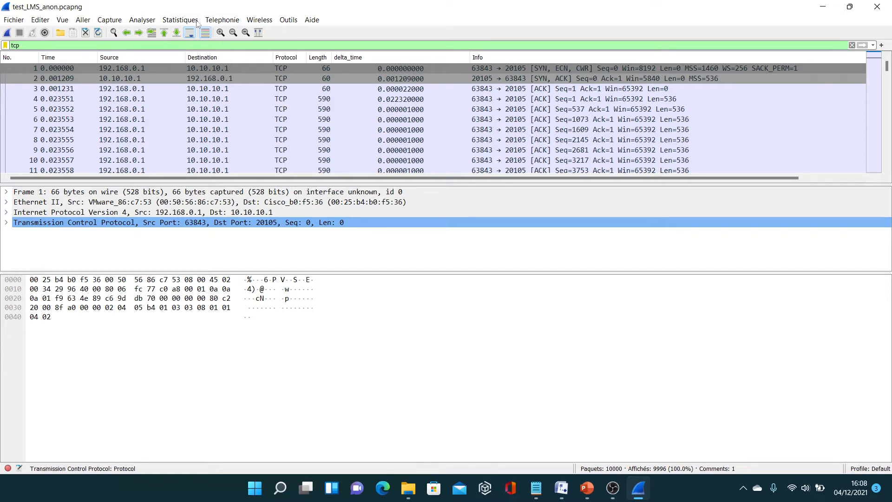
Review the Ethernet conversation between the two hosts in the capture's conversation statistics.
{"action": "left_click", "coordinate": [208, 68]}
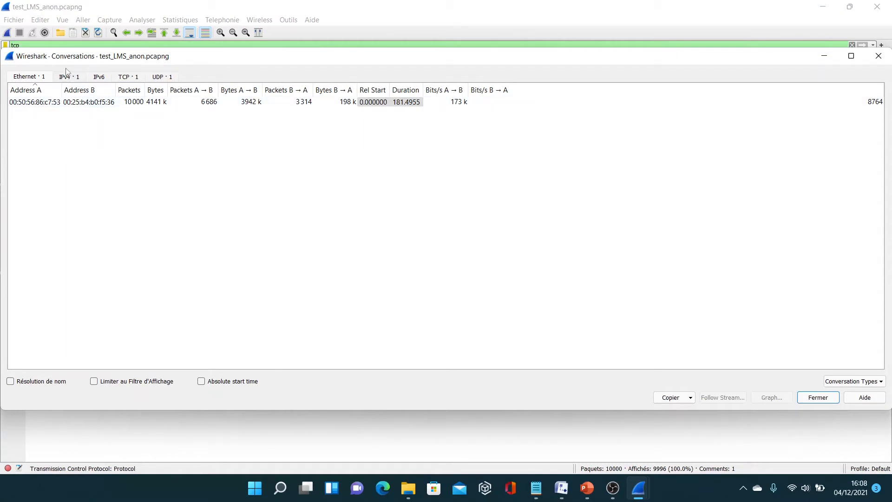
{"action": "left_click", "coordinate": [157, 103]}
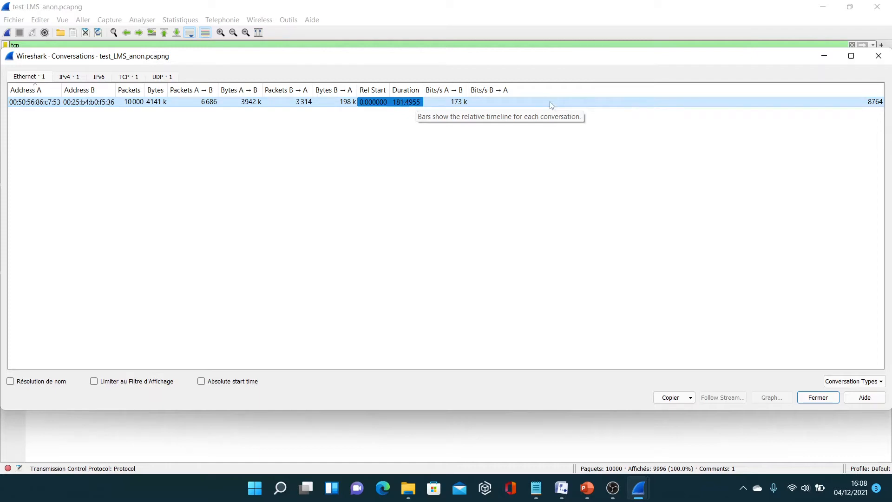
{"action": "left_click", "coordinate": [880, 58]}
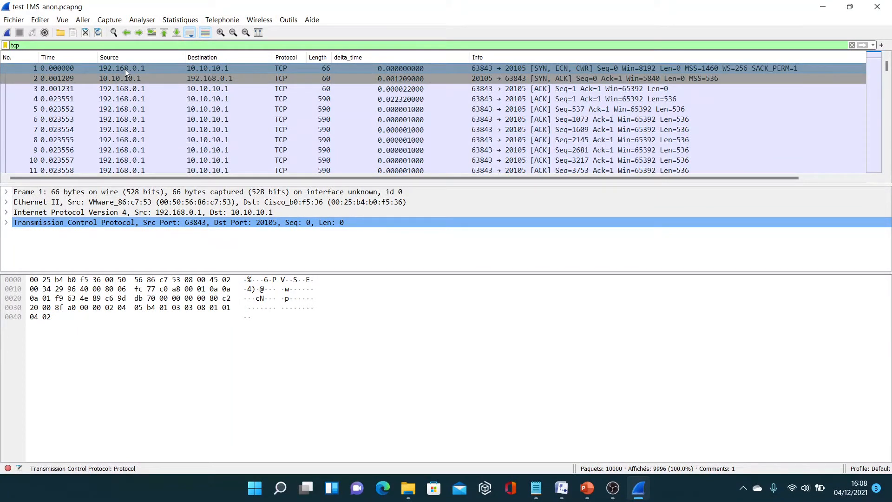
Expand the Transmission Control Protocol header and its Options for packet 1, and highlight the source MAC address bytes.
{"action": "left_click", "coordinate": [609, 70]}
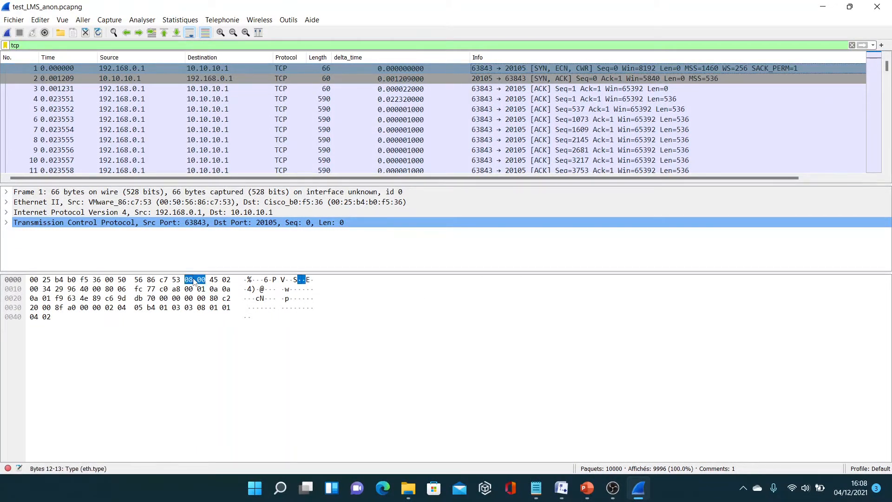
{"action": "left_click", "coordinate": [6, 222]}
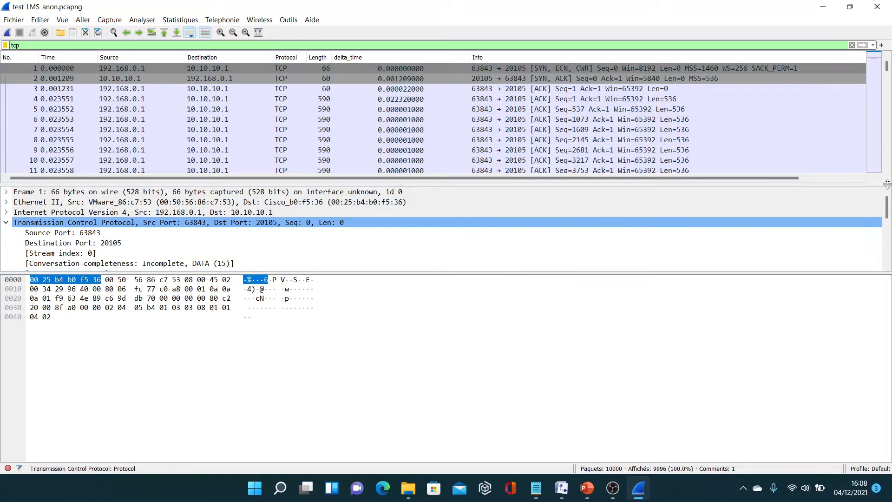
{"action": "scroll", "coordinate": [887, 207], "scroll_direction": "down", "scroll_amount": 5}
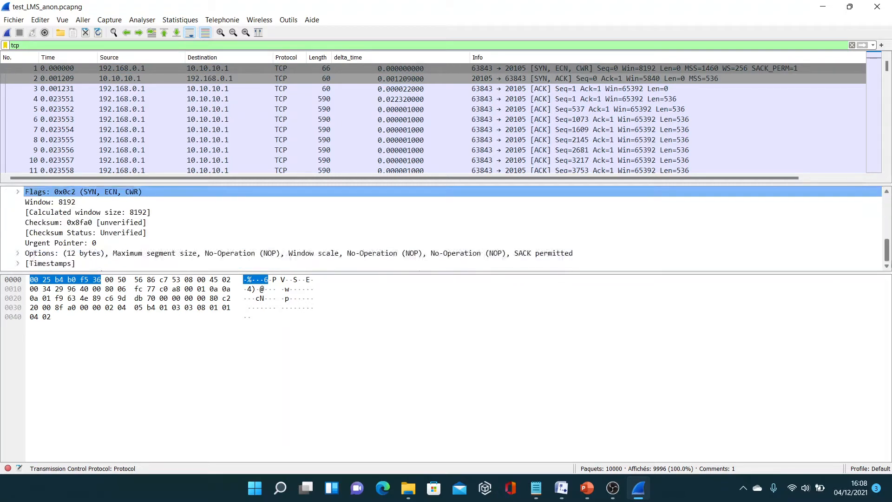
{"action": "left_click", "coordinate": [17, 253]}
{"action": "left_click", "coordinate": [179, 279]}
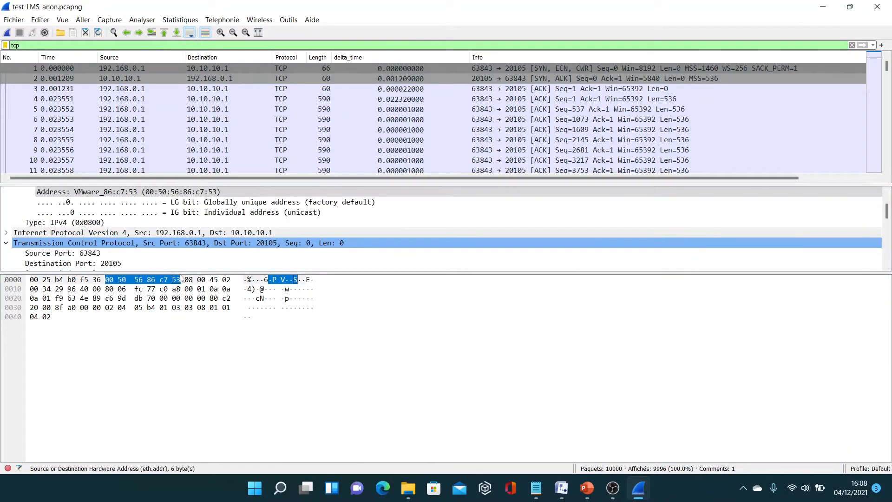
Enlarge the packet details area to show the whole TCP header and select the Window scale option.
{"action": "left_click_drag", "start_coordinate": [181, 272], "coordinate": [184, 494]}
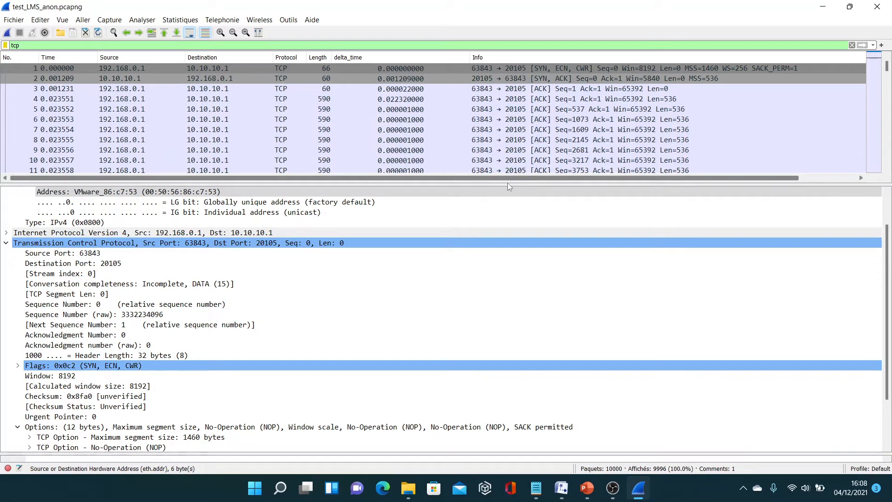
{"action": "left_click_drag", "start_coordinate": [508, 185], "coordinate": [507, 55]}
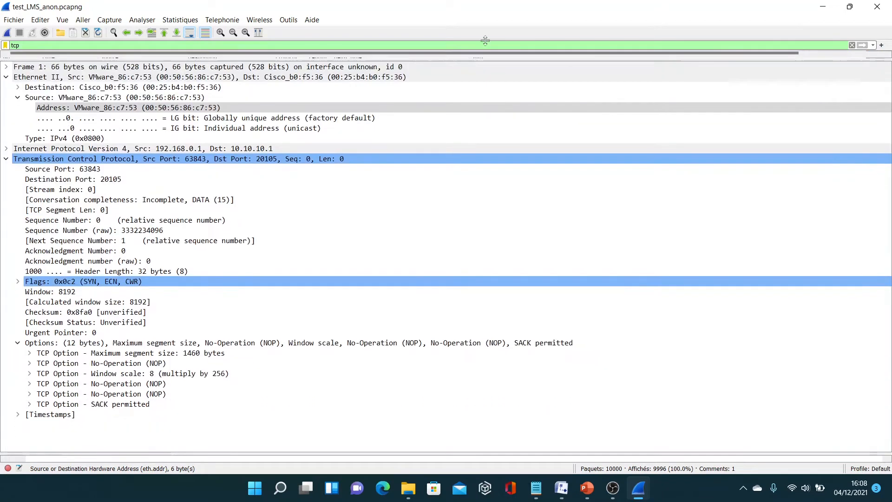
{"action": "left_click", "coordinate": [192, 374]}
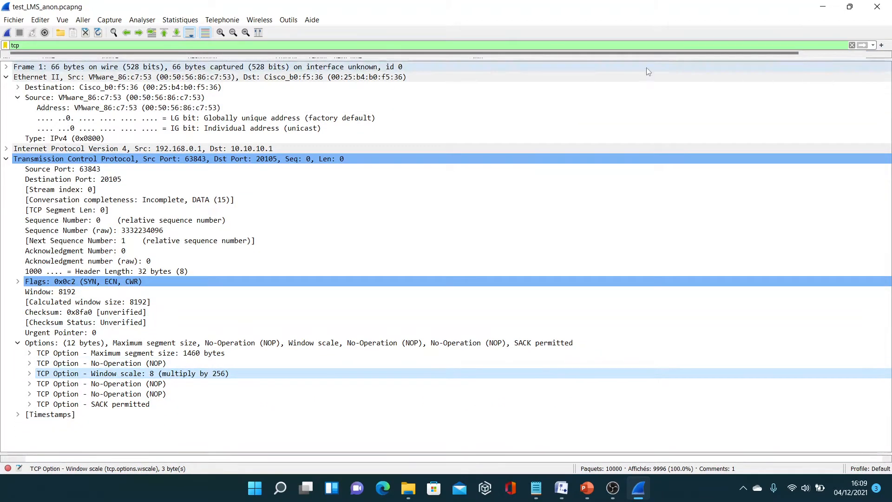
Enlarge the packet list again and read the packet comment attached to SYN, ACK packet 2.
{"action": "left_click_drag", "start_coordinate": [638, 58], "coordinate": [620, 298]}
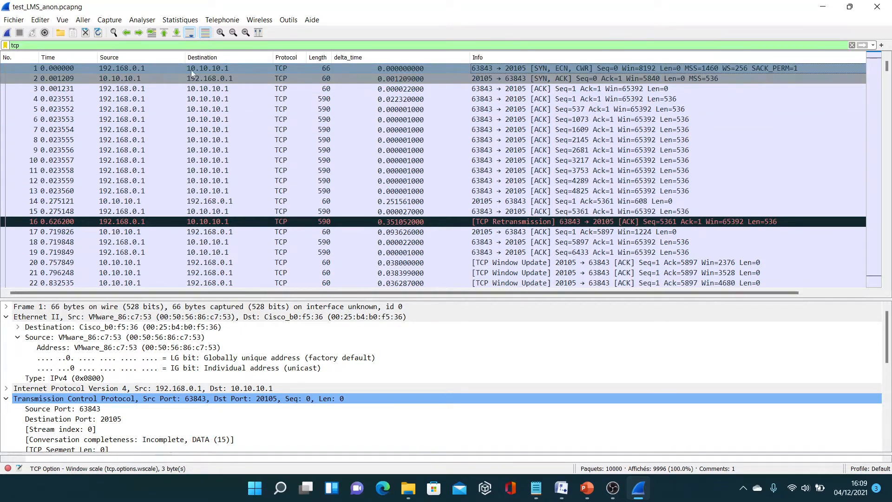
{"action": "left_click", "coordinate": [133, 79]}
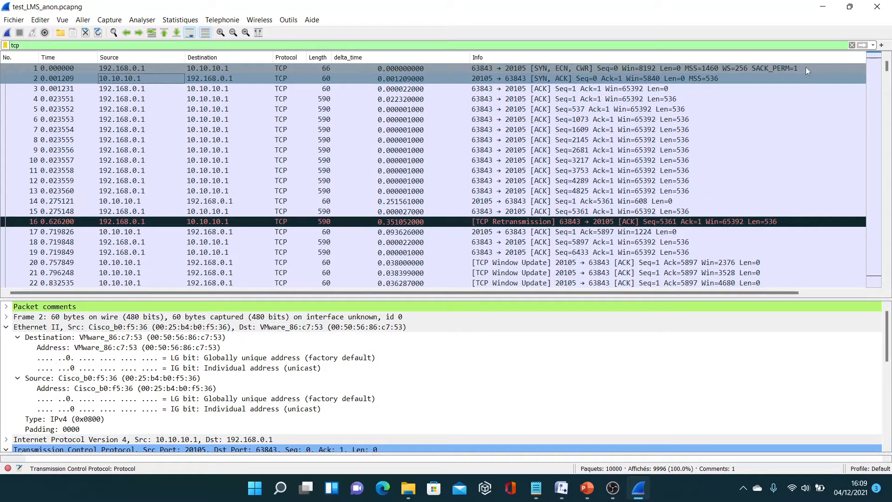
{"action": "left_click", "coordinate": [765, 78]}
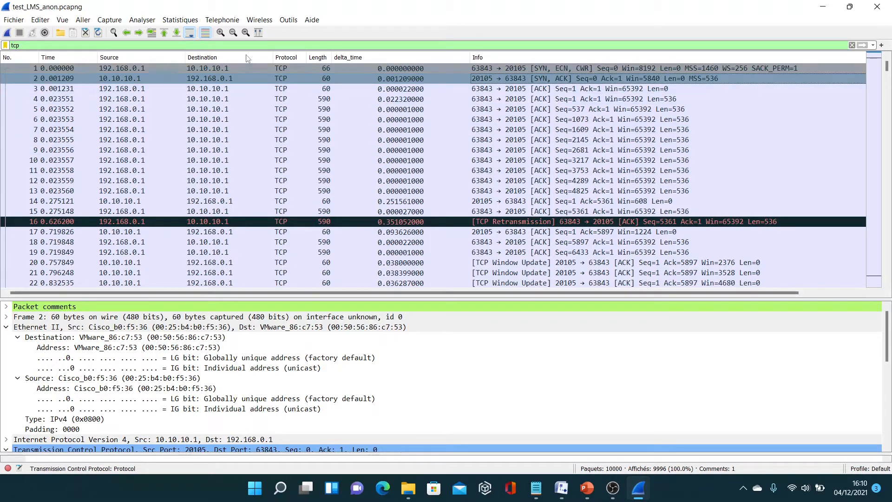
{"action": "left_click", "coordinate": [6, 307]}
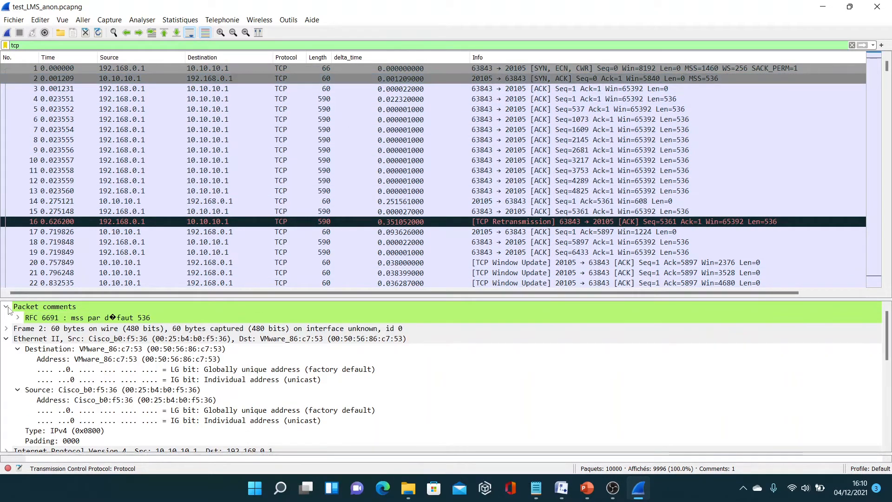
{"action": "left_click", "coordinate": [47, 321]}
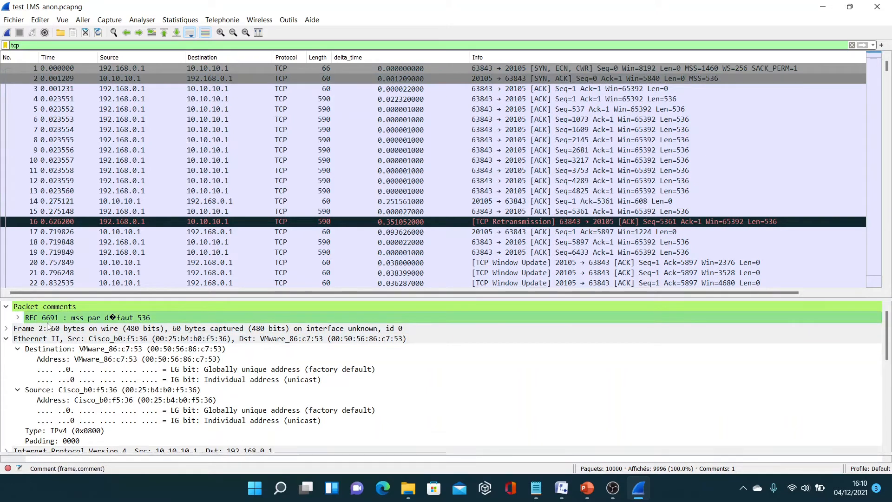
{"action": "left_click", "coordinate": [6, 307]}
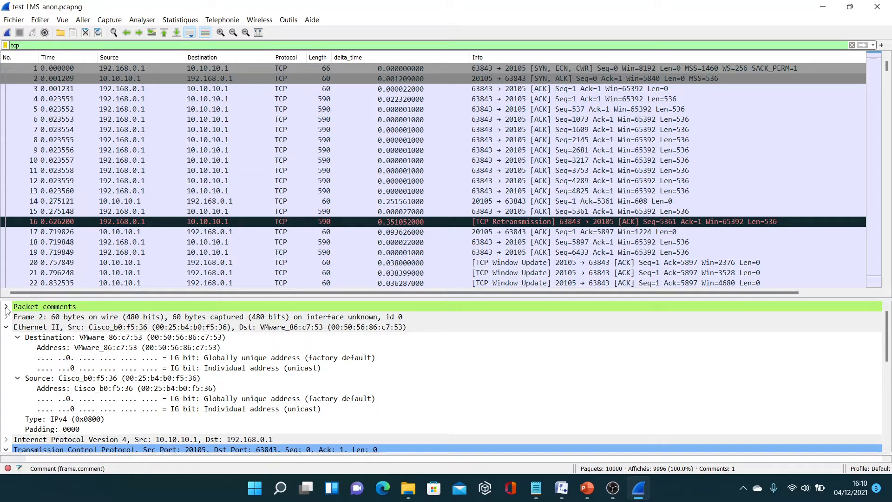
View the TCP throughput graph for the 192.168.0.1 to 10.10.10.1 direction with segment length hidden.
{"action": "left_click", "coordinate": [349, 69]}
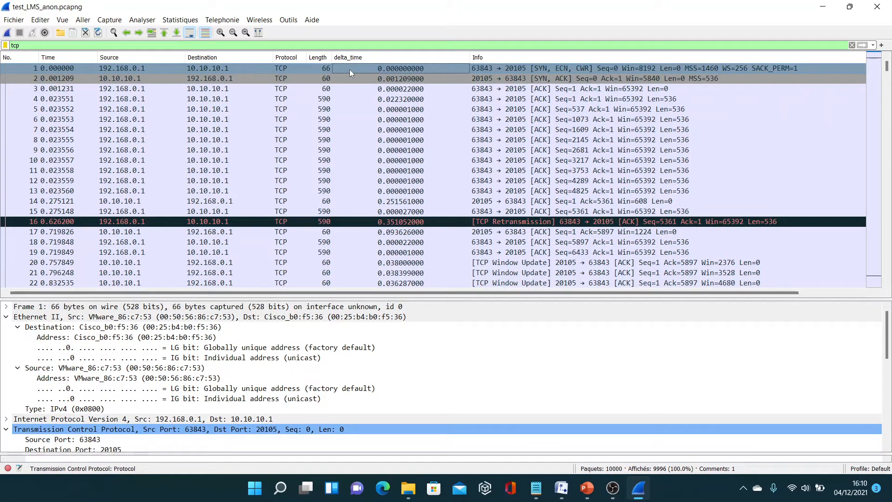
{"action": "left_click", "coordinate": [182, 20]}
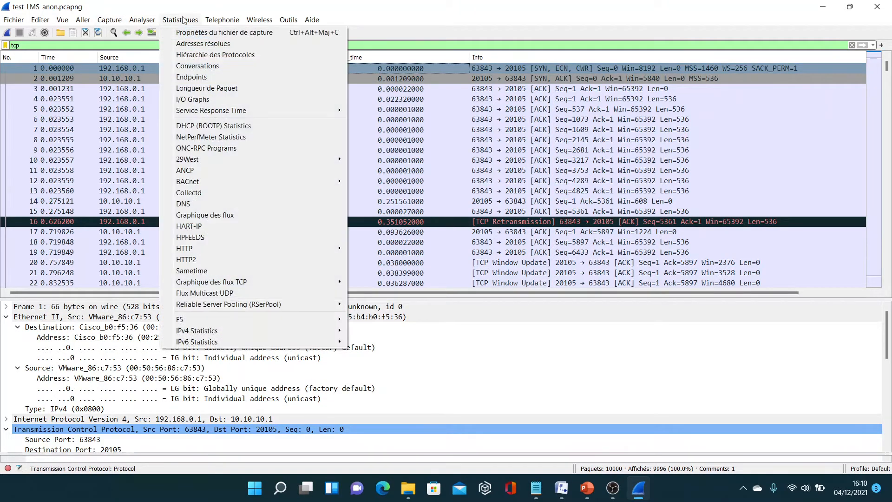
{"action": "mouse_move", "coordinate": [272, 283]}
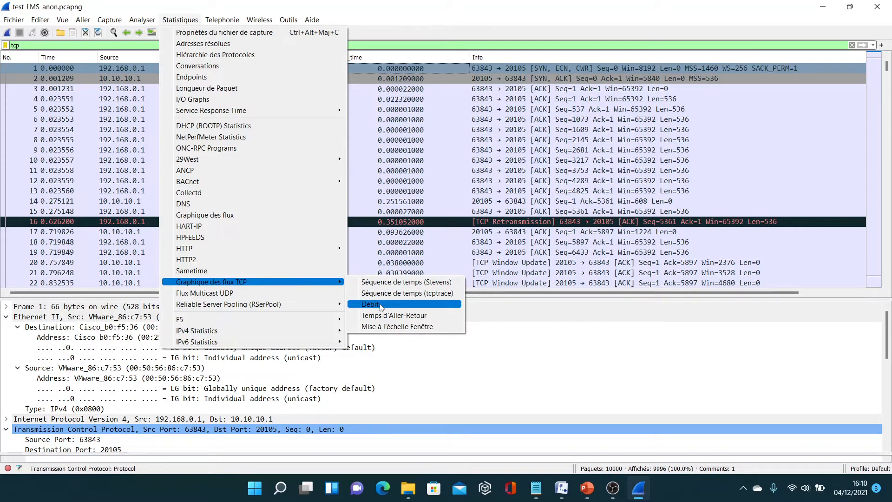
{"action": "left_click", "coordinate": [382, 305]}
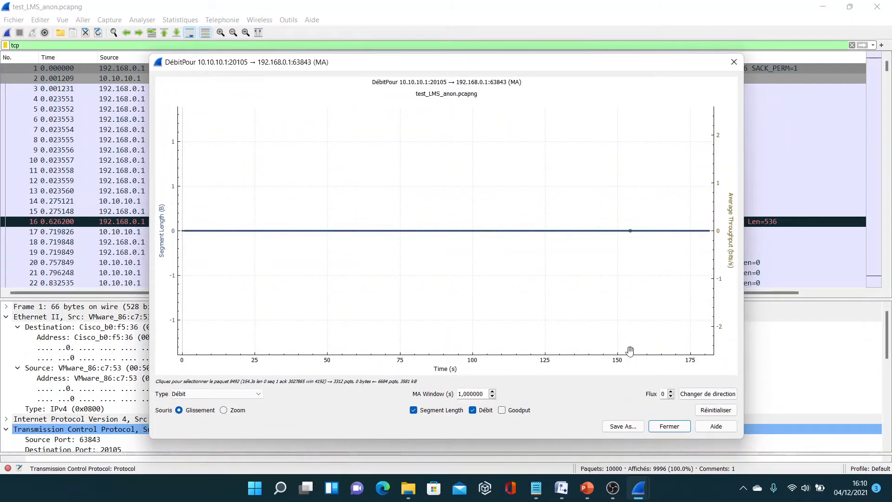
{"action": "left_click", "coordinate": [702, 395]}
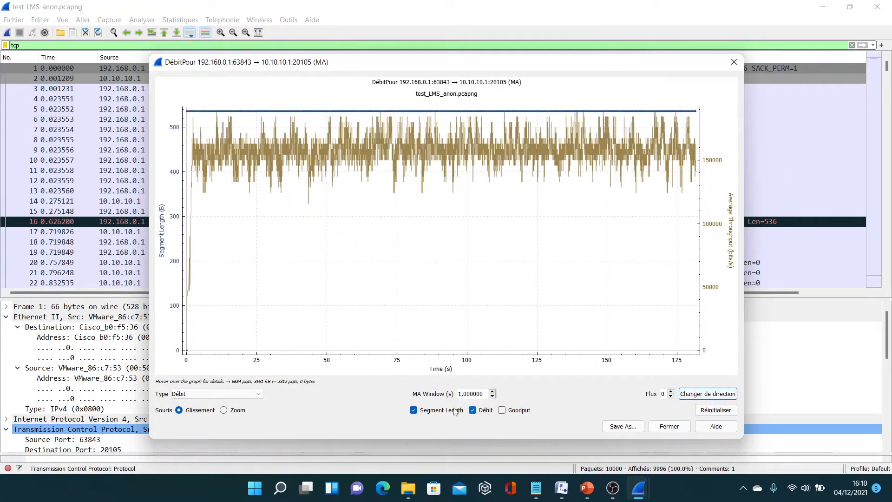
{"action": "left_click", "coordinate": [414, 410]}
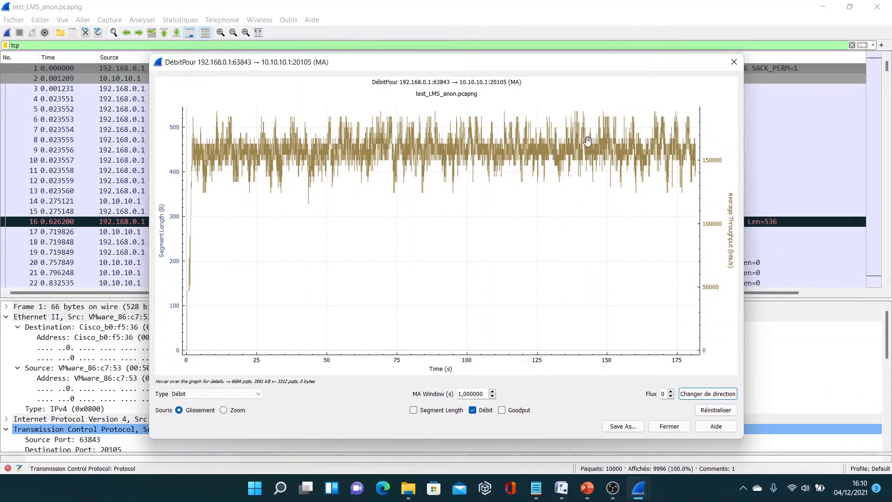
{"action": "left_click", "coordinate": [677, 428]}
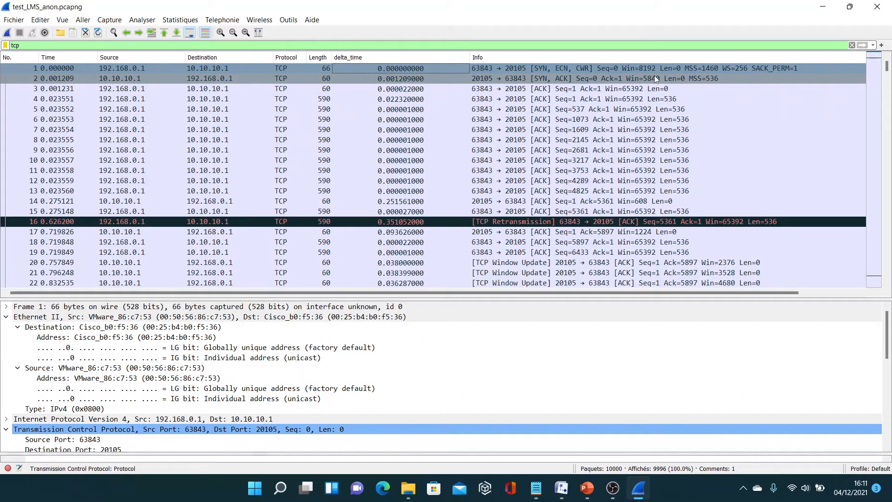
Compare the MSS announced in packets 1 and 2, and check the frame lengths of packets 3 and 4.
{"action": "left_click", "coordinate": [699, 70]}
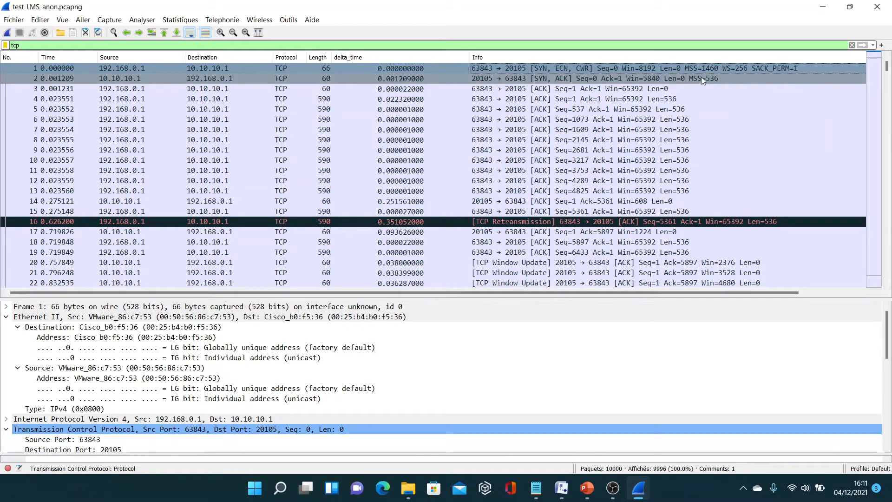
{"action": "left_click", "coordinate": [703, 79]}
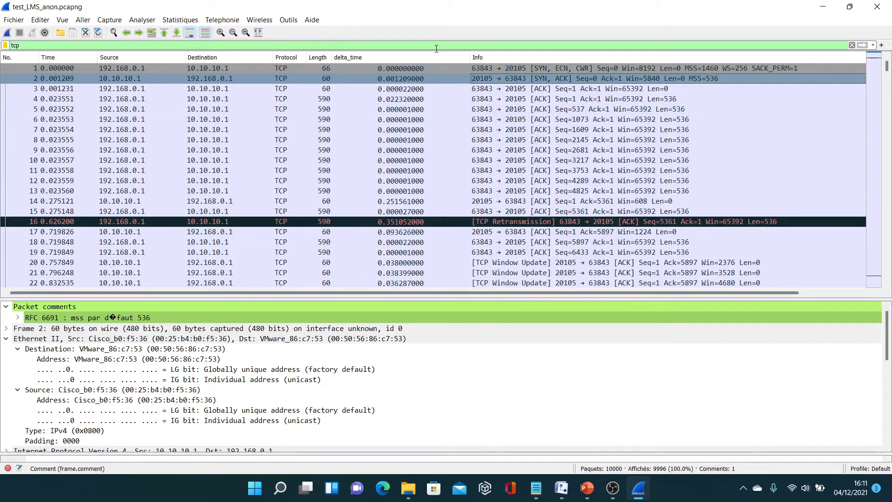
{"action": "left_click", "coordinate": [320, 88]}
{"action": "left_click", "coordinate": [129, 99]}
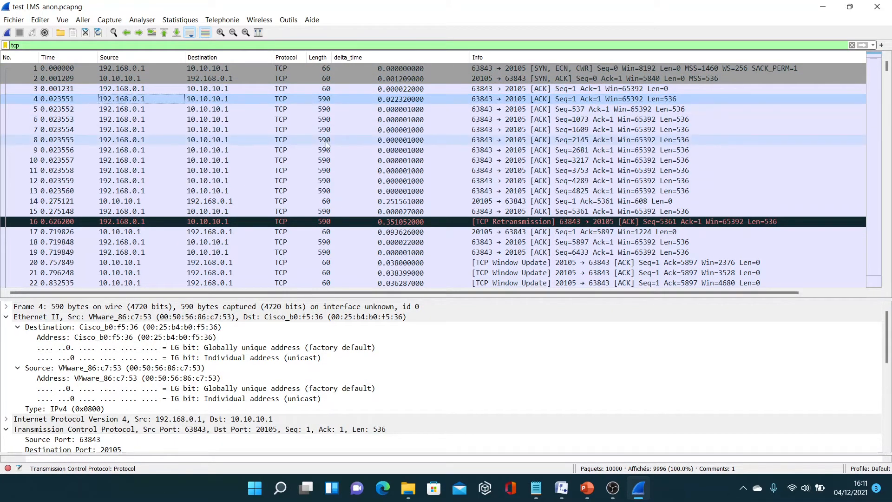
{"action": "left_click", "coordinate": [328, 100]}
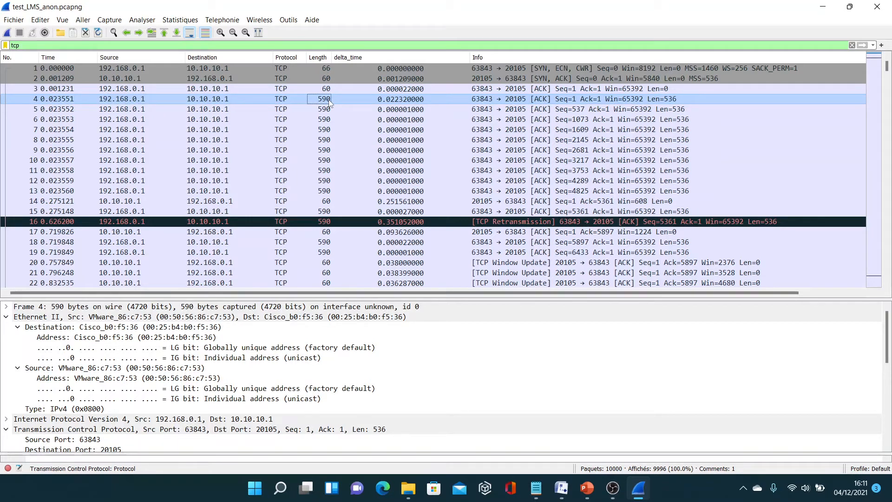
Step through data packets 4 to 11 to check each packet's TCP segment length in the Info column.
{"action": "left_click", "coordinate": [683, 100]}
{"action": "key", "text": "Down"}
{"action": "key", "text": "Down"}
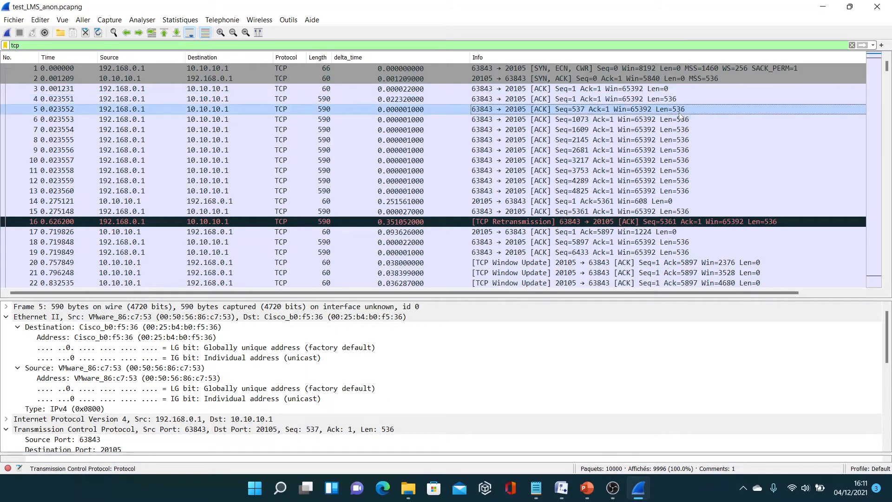
{"action": "key", "text": "Down"}
{"action": "key", "text": "Down"}
{"action": "key", "text": "Down"}
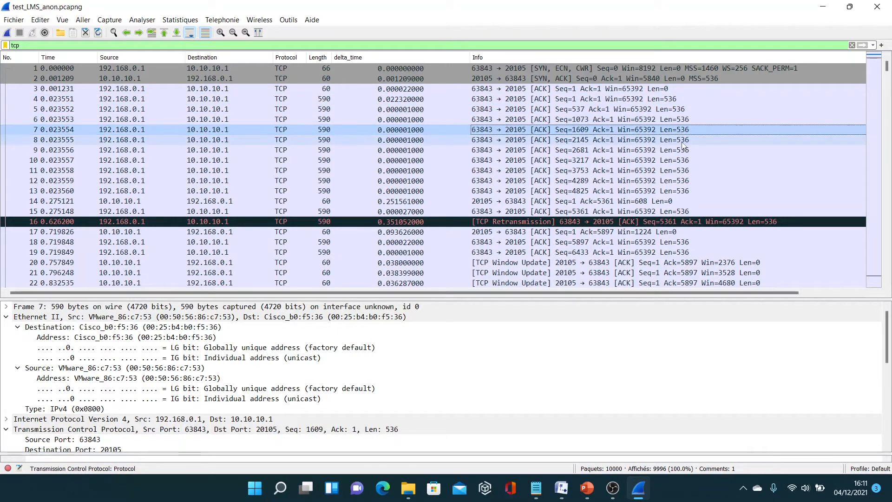
{"action": "left_click", "coordinate": [679, 161]}
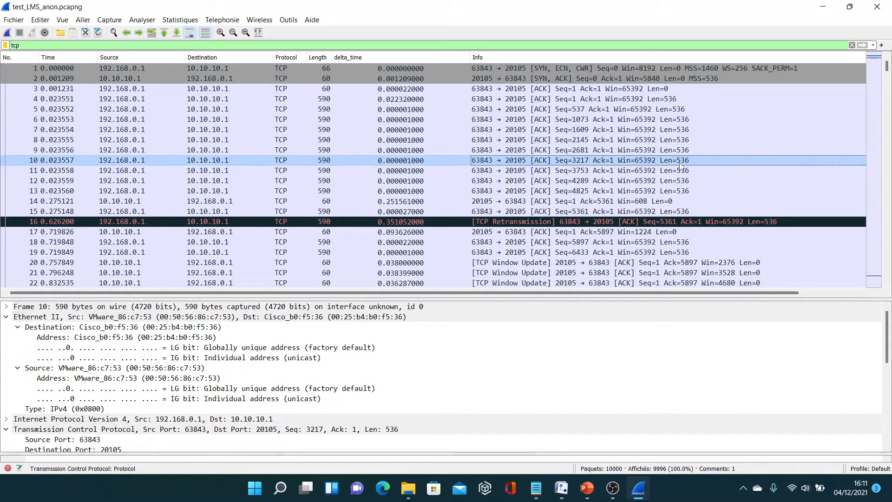
{"action": "left_click", "coordinate": [680, 171]}
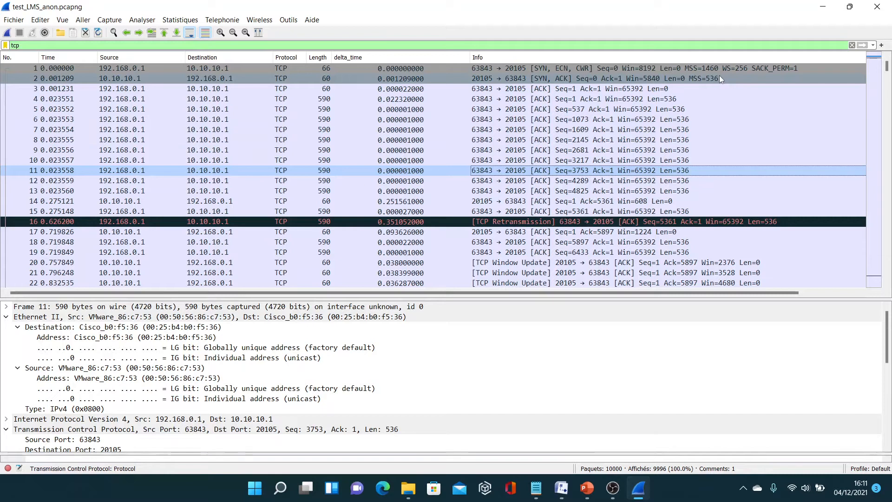
{"action": "left_click", "coordinate": [672, 113]}
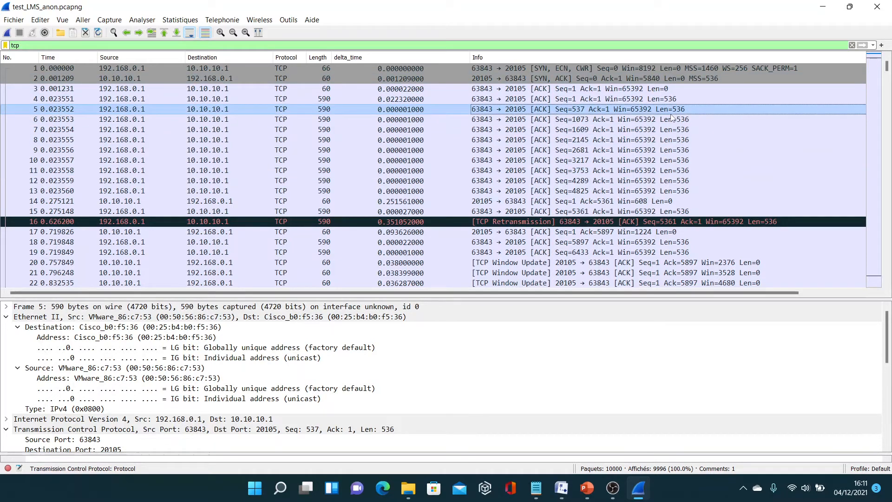
Revisit SYN packet 1 and SYN, ACK packet 2, and collapse the packet comments of packet 2.
{"action": "left_click", "coordinate": [704, 68]}
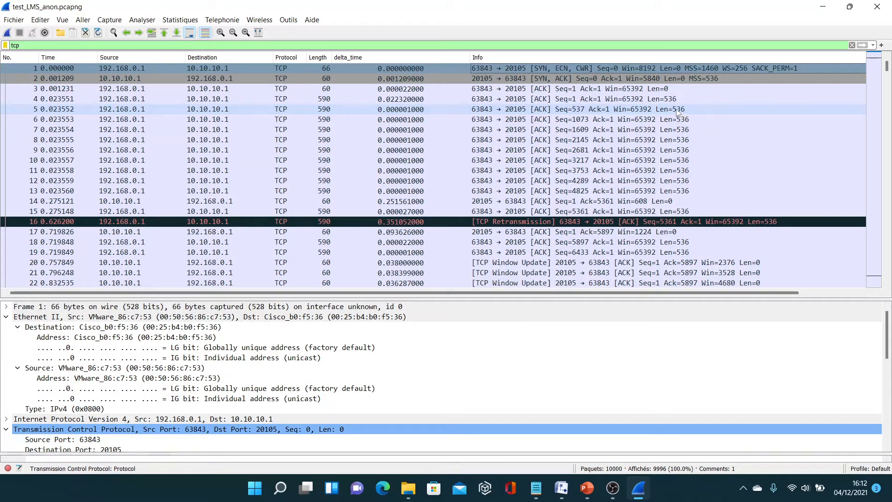
{"action": "left_click", "coordinate": [634, 79]}
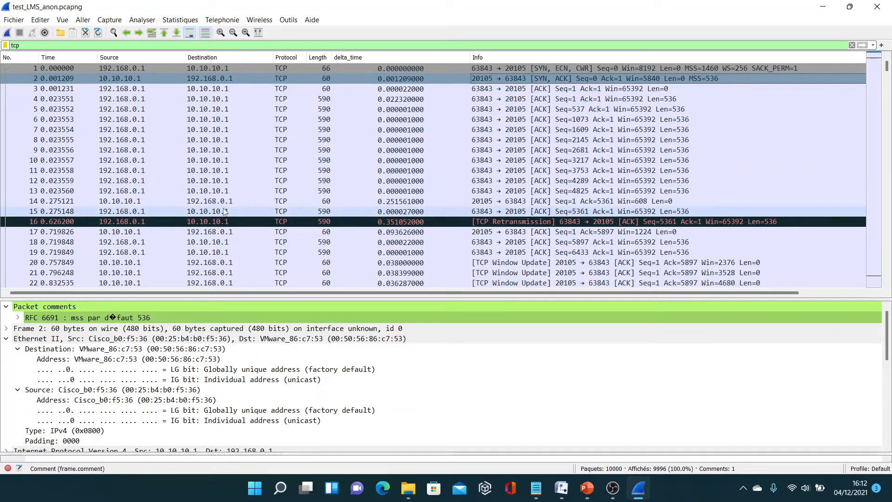
{"action": "left_click", "coordinate": [5, 308]}
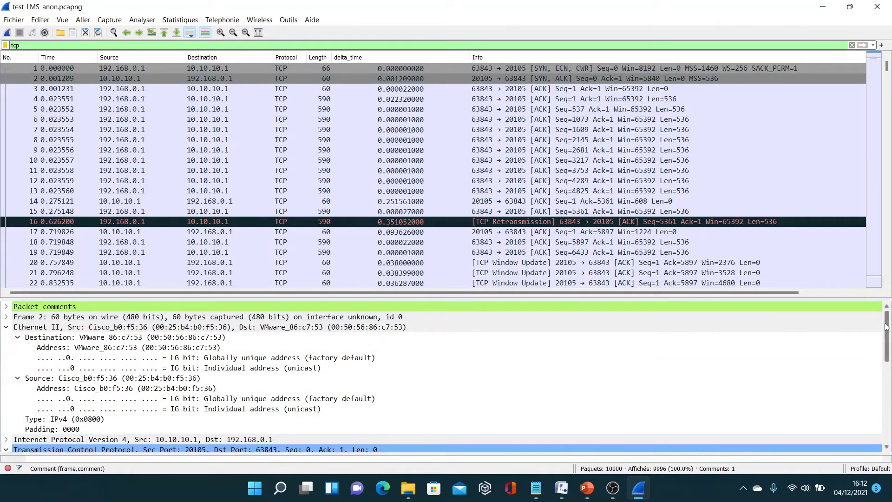
Enlarge the details pane for packet 2, collapse its Ethernet II section, and inspect its SEQ/ACK analysis.
{"action": "scroll", "coordinate": [436, 349], "scroll_direction": "down", "scroll_amount": 7}
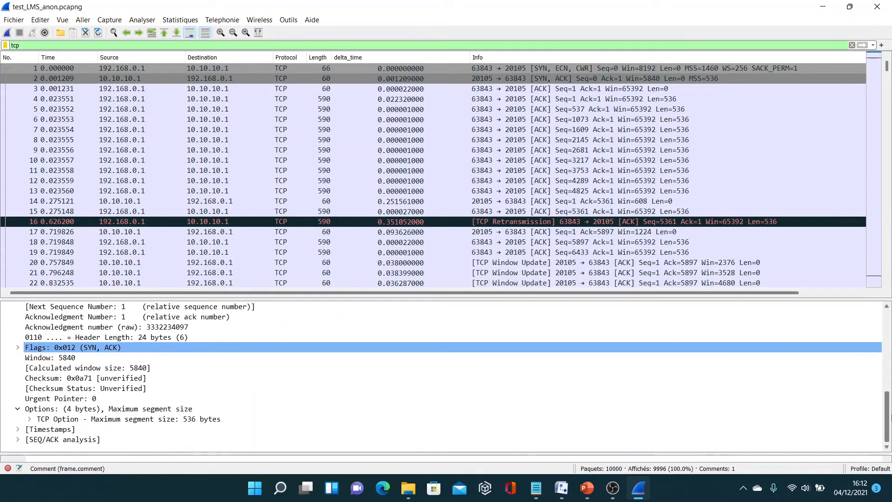
{"action": "left_click_drag", "start_coordinate": [269, 298], "coordinate": [263, 55]}
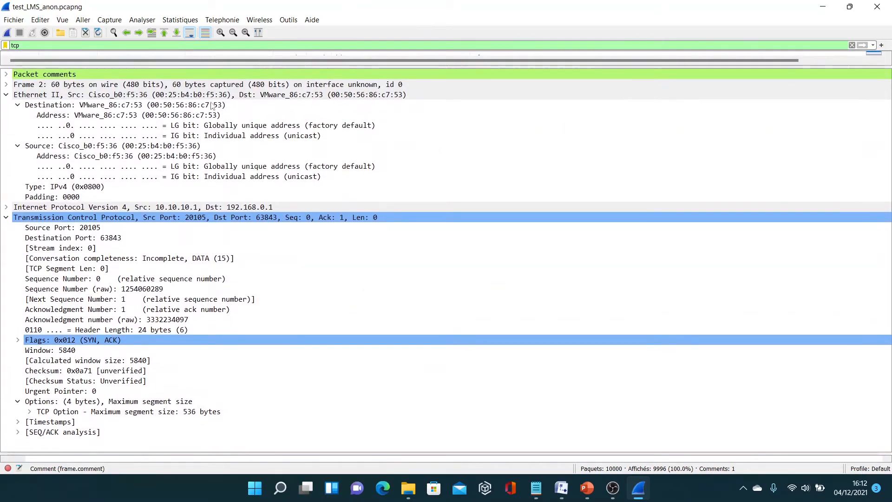
{"action": "left_click", "coordinate": [6, 94]}
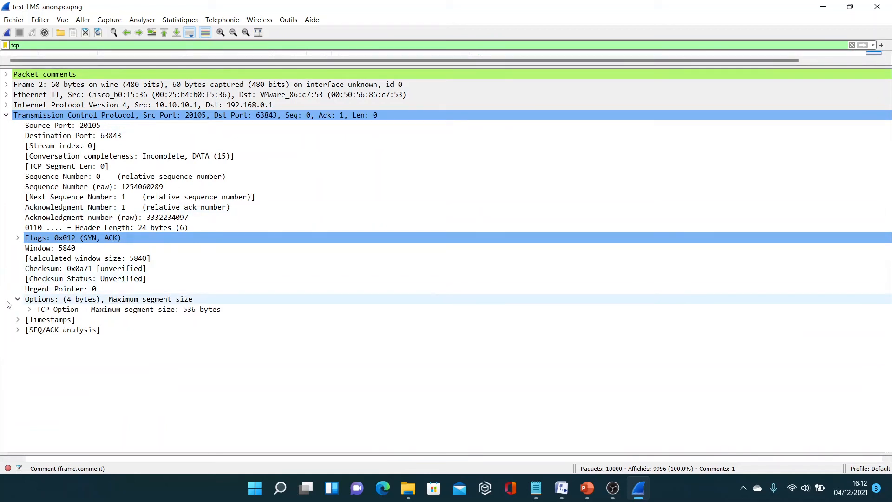
{"action": "left_click", "coordinate": [18, 330]}
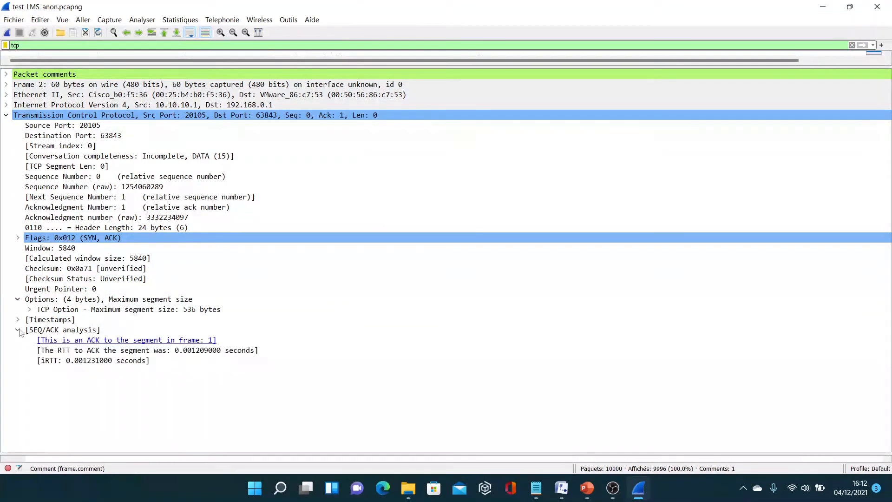
{"action": "left_click", "coordinate": [18, 330]}
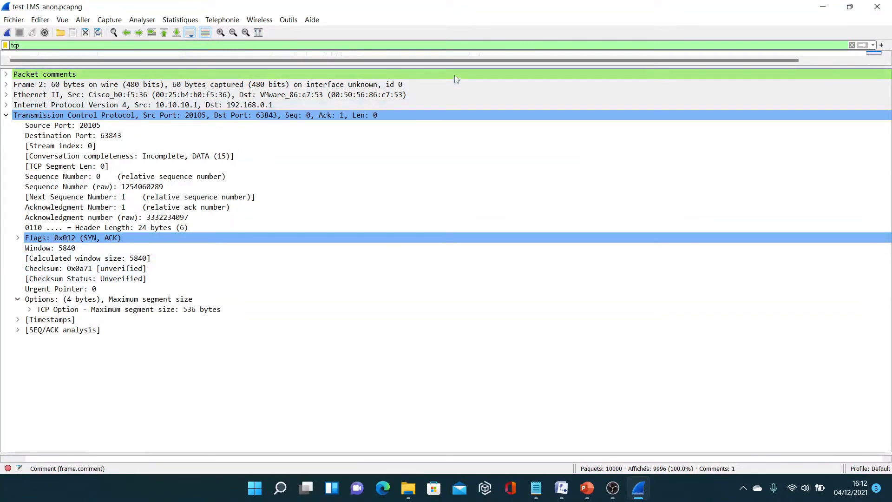
Add Bytes in flight from packet 6's SEQ/ACK analysis as a packet list column, and enlarge the packet list again.
{"action": "left_click_drag", "start_coordinate": [467, 67], "coordinate": [467, 238]}
{"action": "left_click", "coordinate": [347, 119]}
{"action": "left_click_drag", "start_coordinate": [372, 242], "coordinate": [372, 65]}
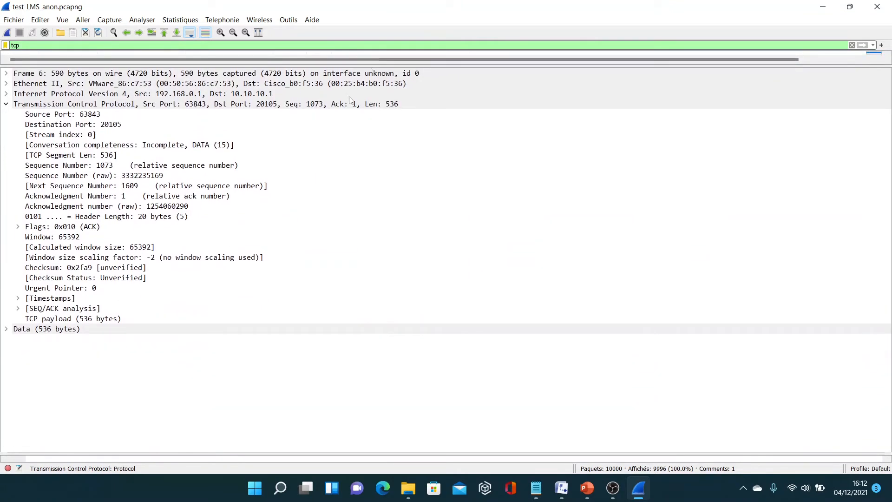
{"action": "left_click", "coordinate": [17, 309]}
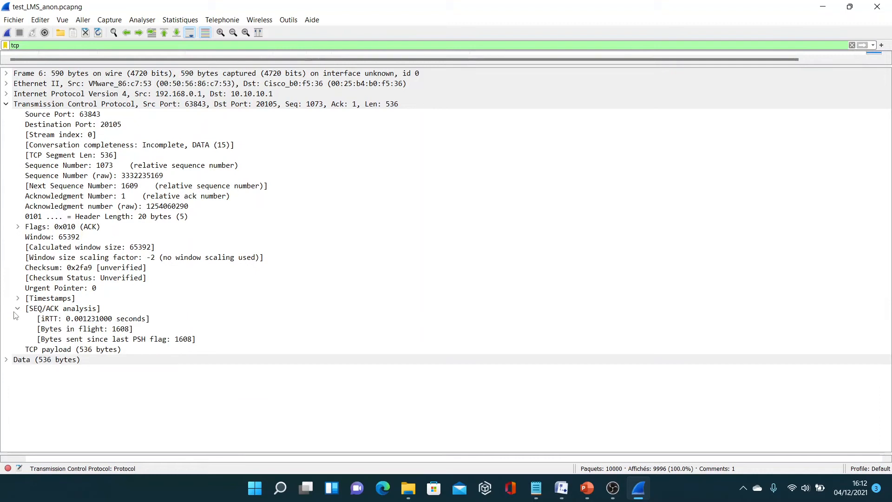
{"action": "left_click", "coordinate": [79, 330]}
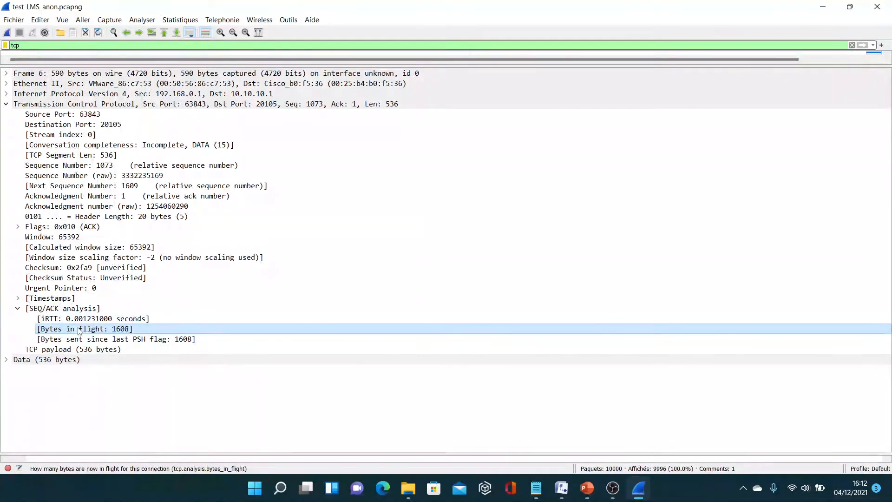
{"action": "right_click", "coordinate": [79, 331]}
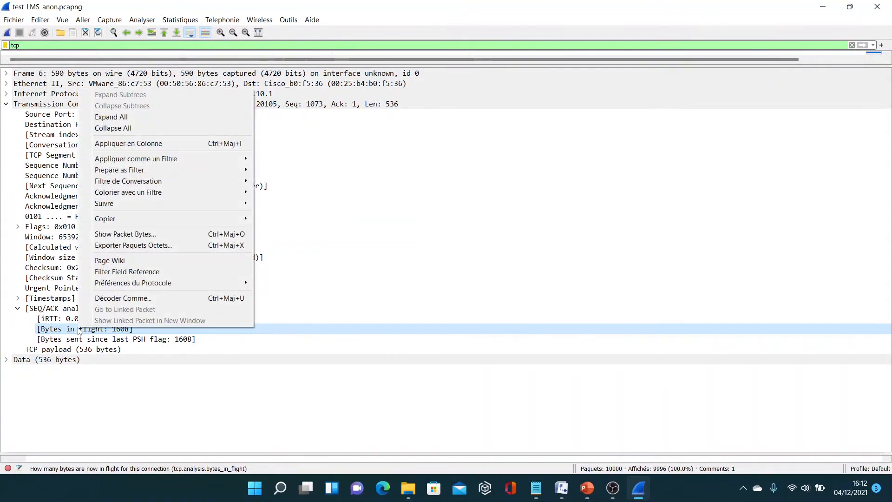
{"action": "left_click", "coordinate": [140, 143]}
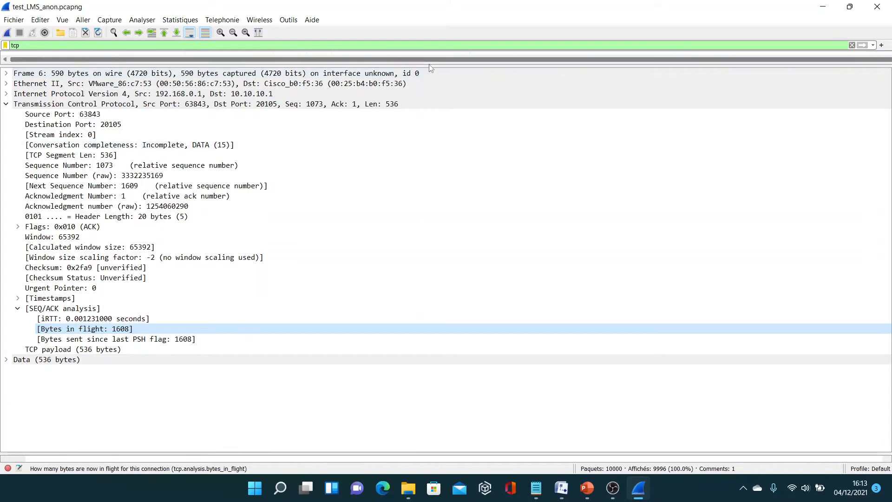
{"action": "left_click_drag", "start_coordinate": [430, 61], "coordinate": [363, 313]}
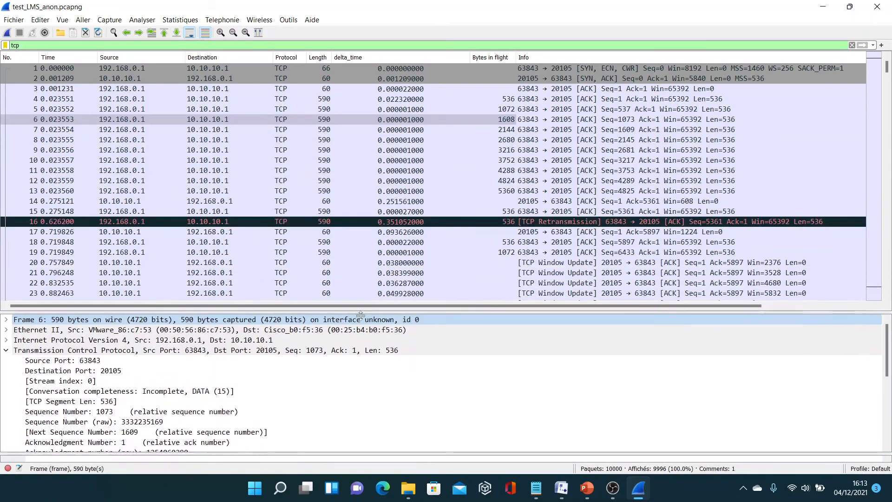
Follow the Bytes in flight column from packet 4 to packet 13, through ACK 14, to packet 15.
{"action": "left_click", "coordinate": [500, 102]}
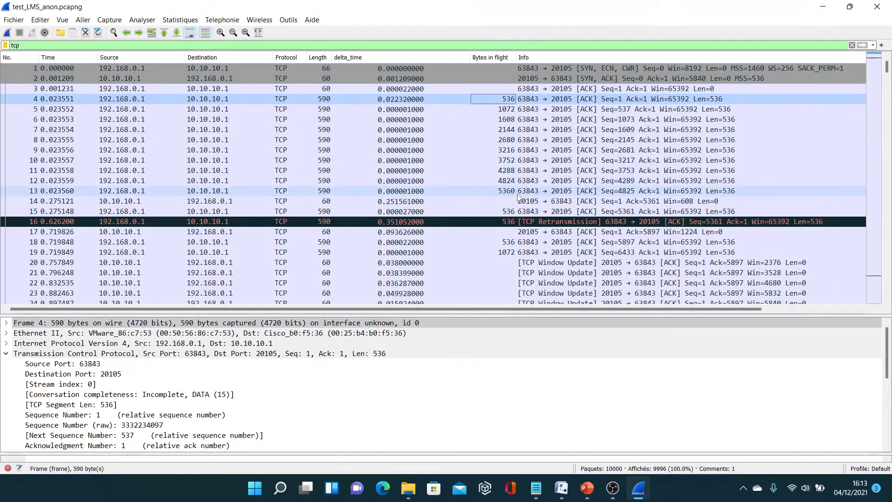
{"action": "left_click", "coordinate": [509, 182]}
{"action": "left_click", "coordinate": [510, 193]}
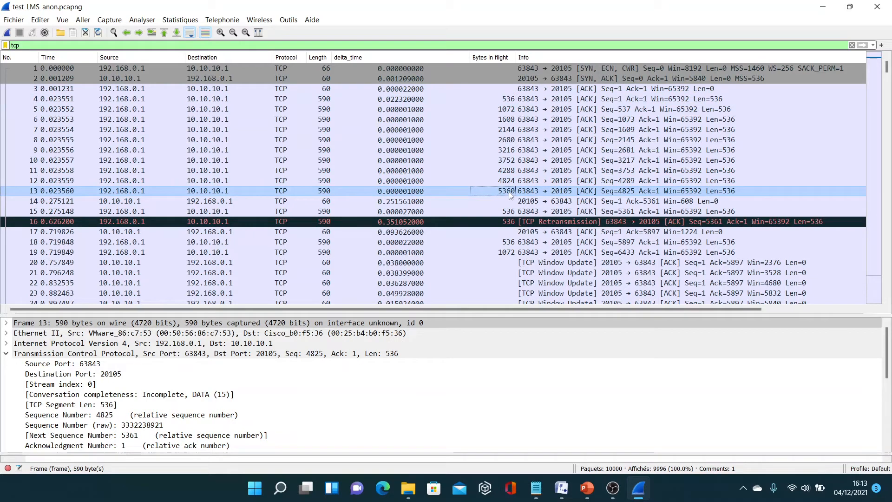
{"action": "left_click", "coordinate": [511, 203]}
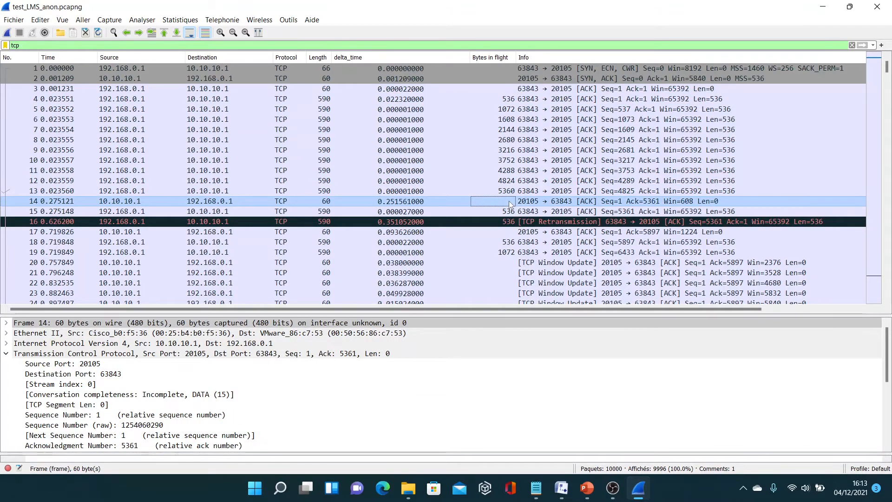
{"action": "left_click", "coordinate": [511, 212]}
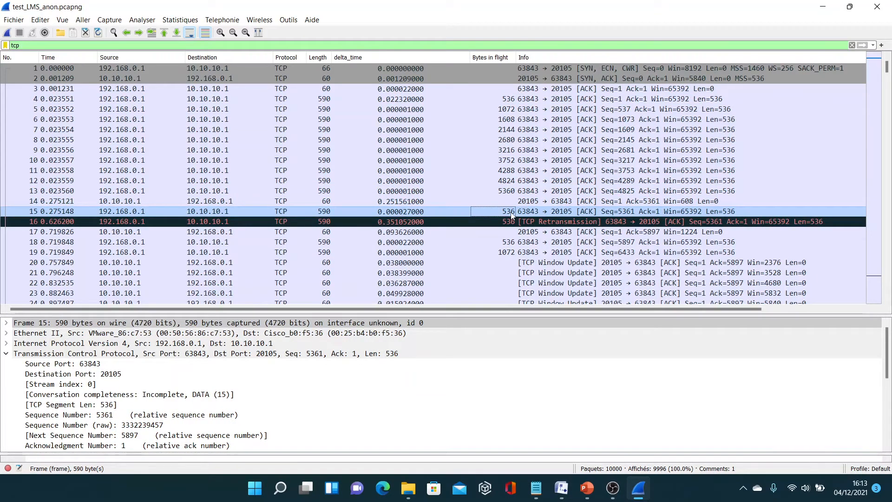
Compare the windows announced in window updates 20 and 24 with the bytes in flight of packets 26 to 28, up to ACK 29.
{"action": "left_click", "coordinate": [525, 263]}
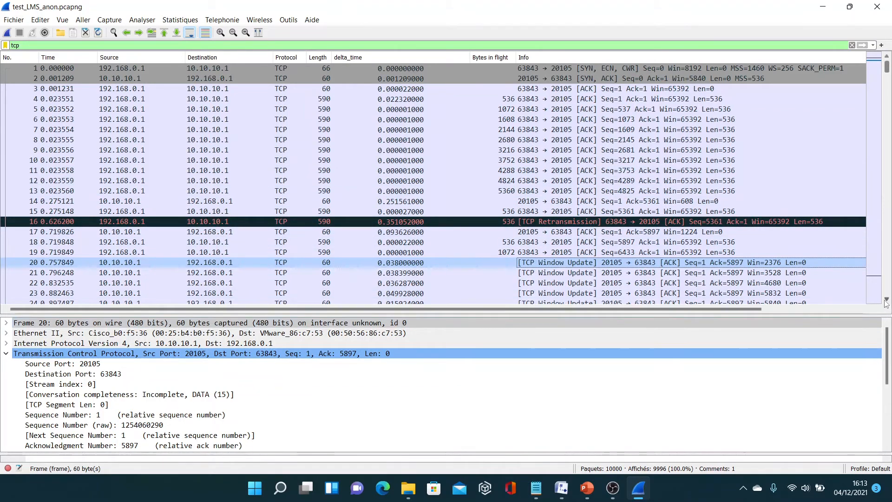
{"action": "scroll", "coordinate": [886, 303], "scroll_direction": "down", "scroll_amount": 4}
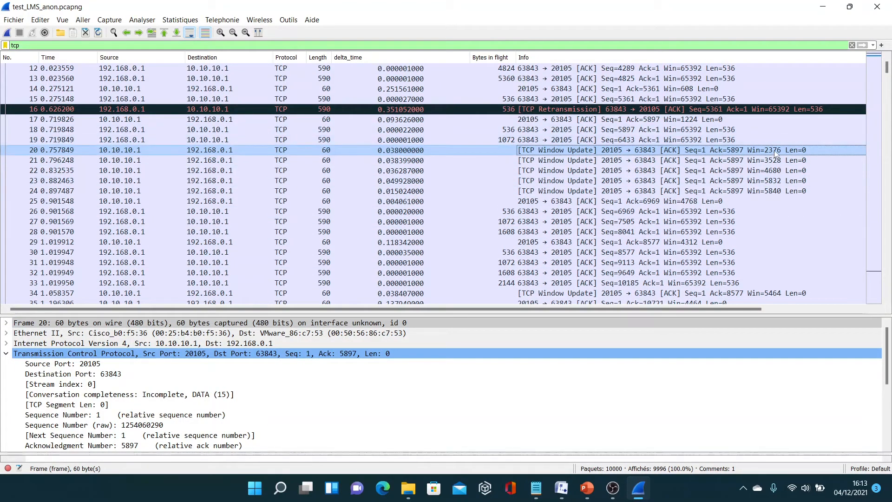
{"action": "left_click", "coordinate": [782, 193]}
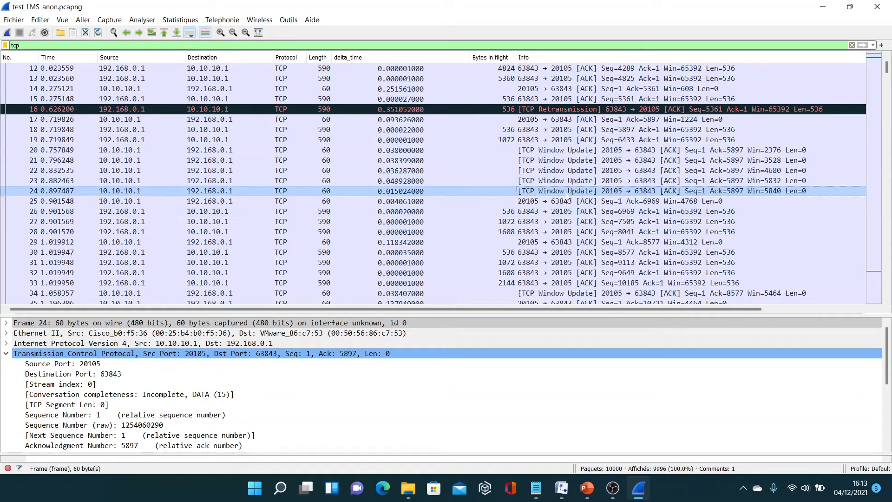
{"action": "left_click", "coordinate": [511, 212]}
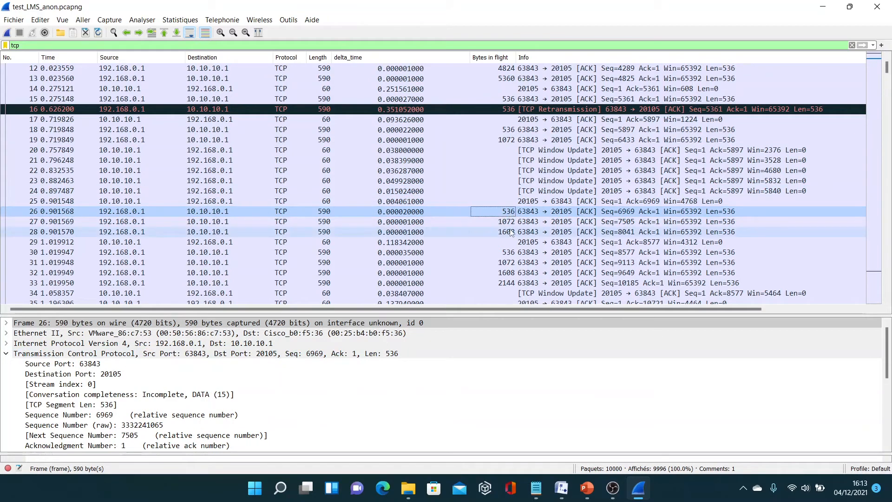
{"action": "left_click", "coordinate": [509, 223]}
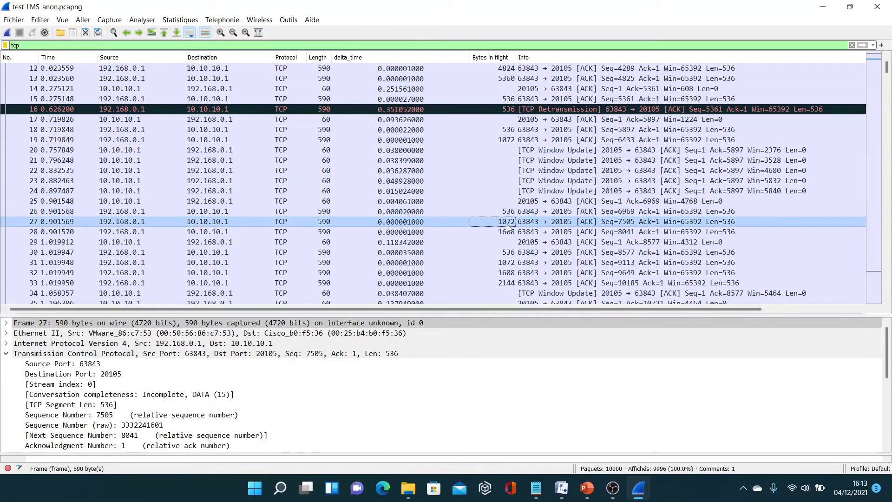
{"action": "left_click", "coordinate": [510, 233]}
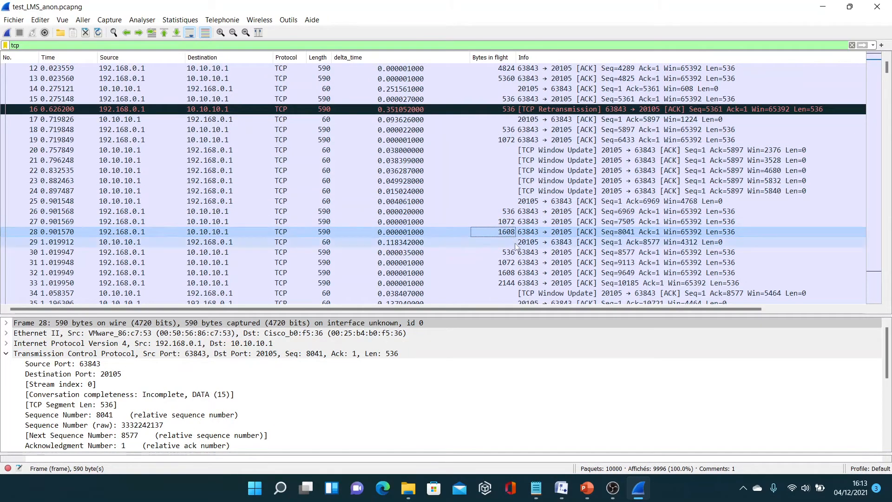
{"action": "left_click", "coordinate": [515, 242]}
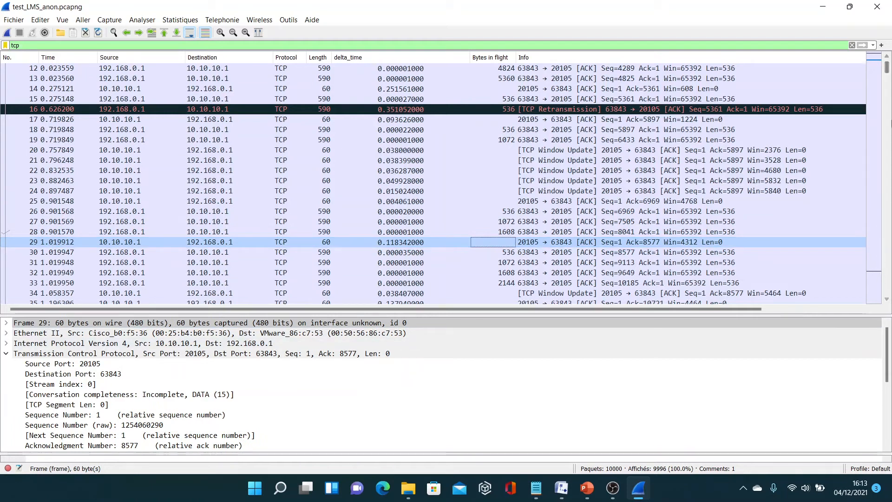
Check the bytes in flight further into the capture, at packet 631 and around packet 8093.
{"action": "left_click_drag", "start_coordinate": [886, 73], "coordinate": [890, 86]}
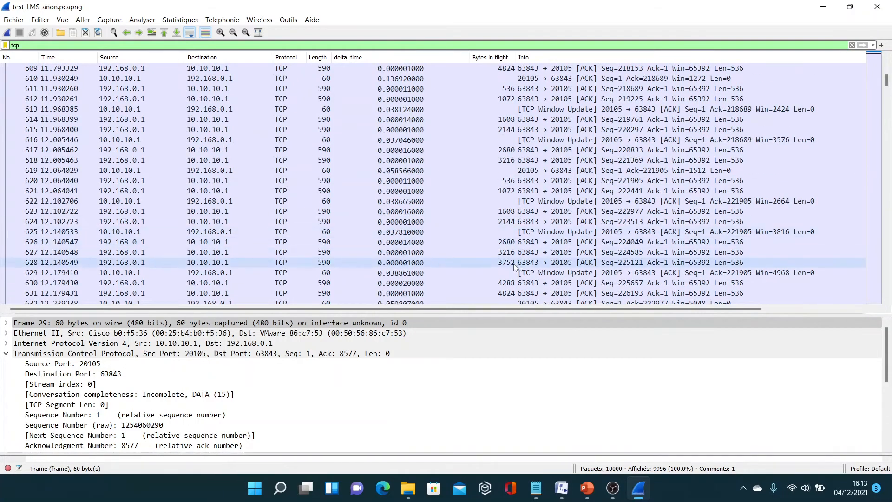
{"action": "left_click", "coordinate": [517, 294]}
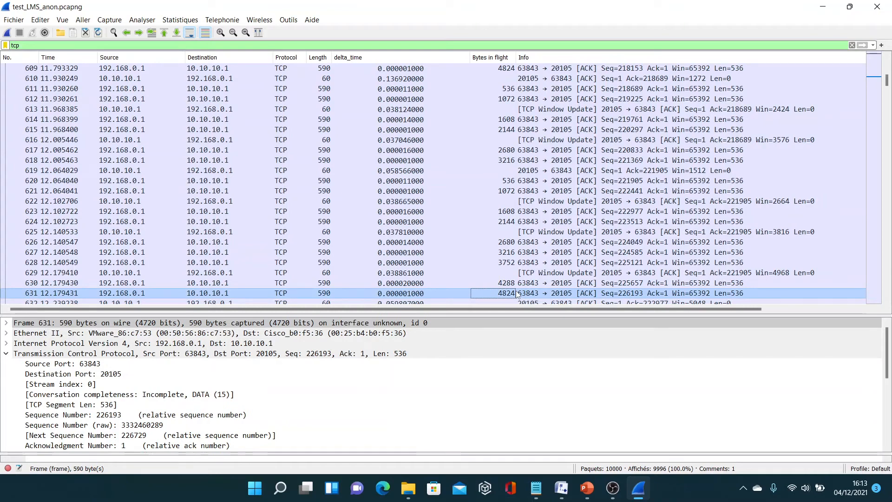
{"action": "left_click_drag", "start_coordinate": [887, 83], "coordinate": [887, 246]}
{"action": "left_click", "coordinate": [502, 252]}
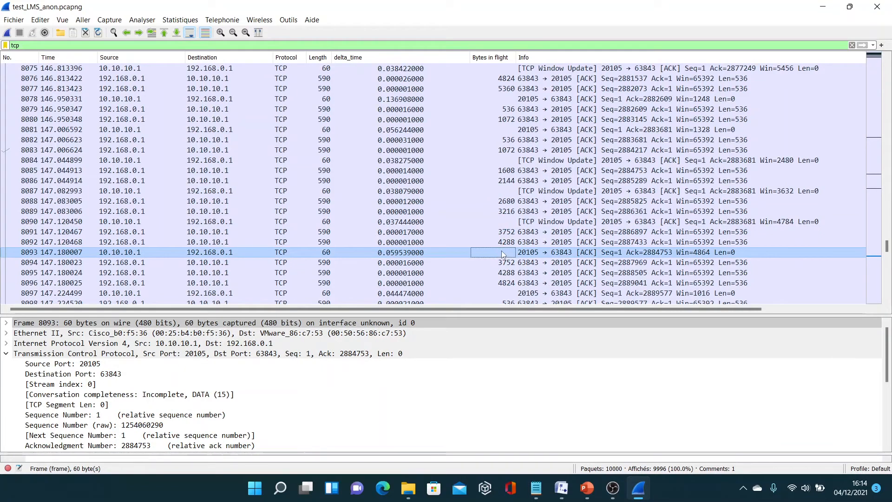
Display the TCP window scaling graph for the 192.168.0.1:63843 to 10.10.10.1:20105 direction.
{"action": "left_click", "coordinate": [187, 20]}
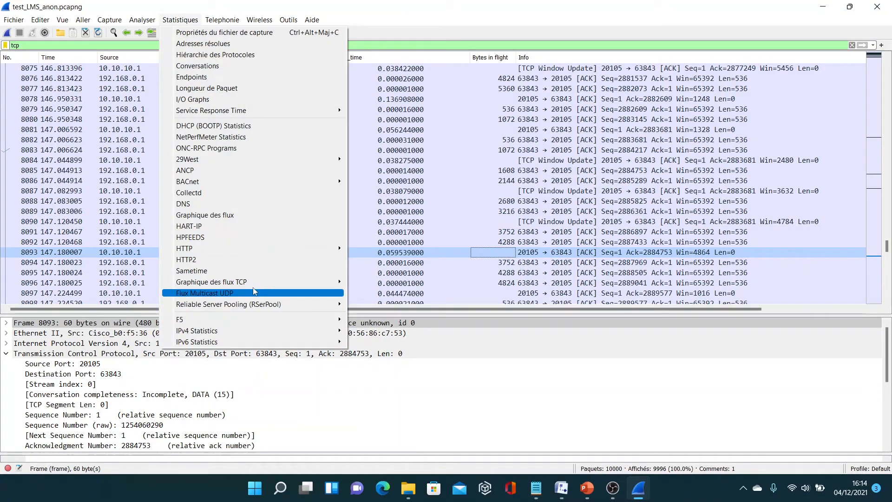
{"action": "mouse_move", "coordinate": [267, 283]}
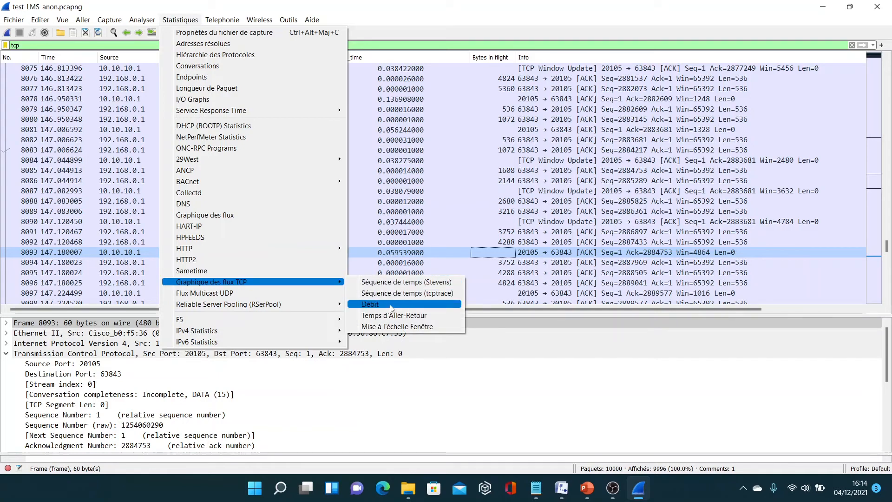
{"action": "left_click", "coordinate": [389, 328]}
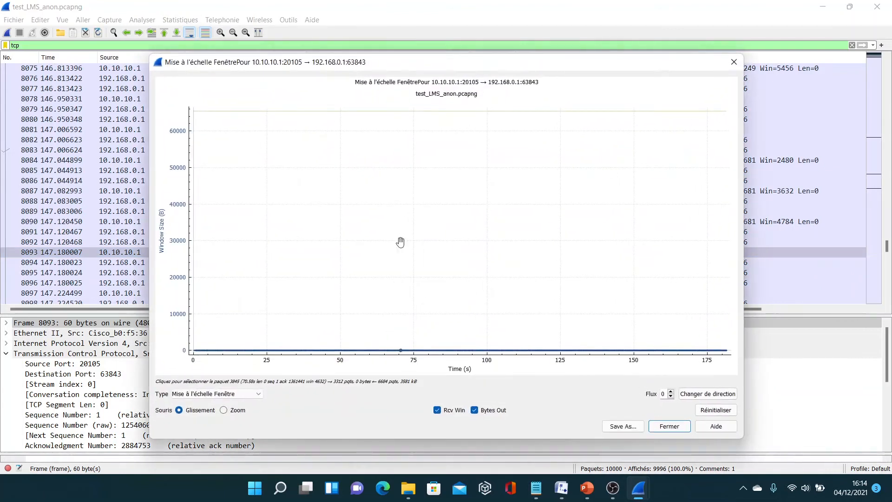
{"action": "left_click", "coordinate": [708, 394]}
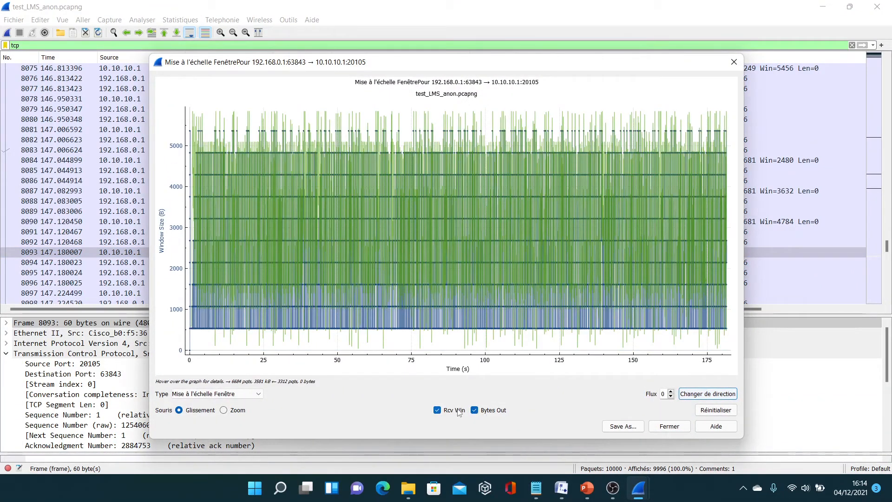
Examine the receive window and Bytes Out curves separately, ending with only Rcv Win shown.
{"action": "left_click", "coordinate": [483, 411]}
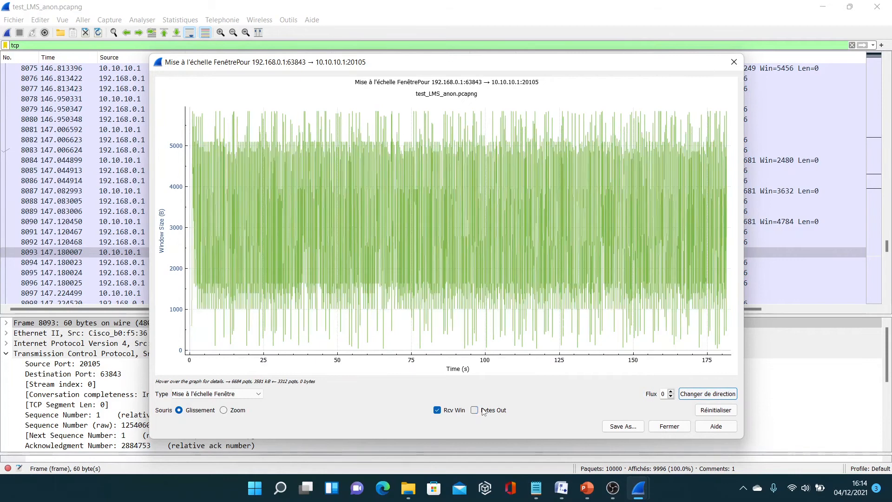
{"action": "left_click", "coordinate": [438, 411]}
{"action": "left_click", "coordinate": [475, 410]}
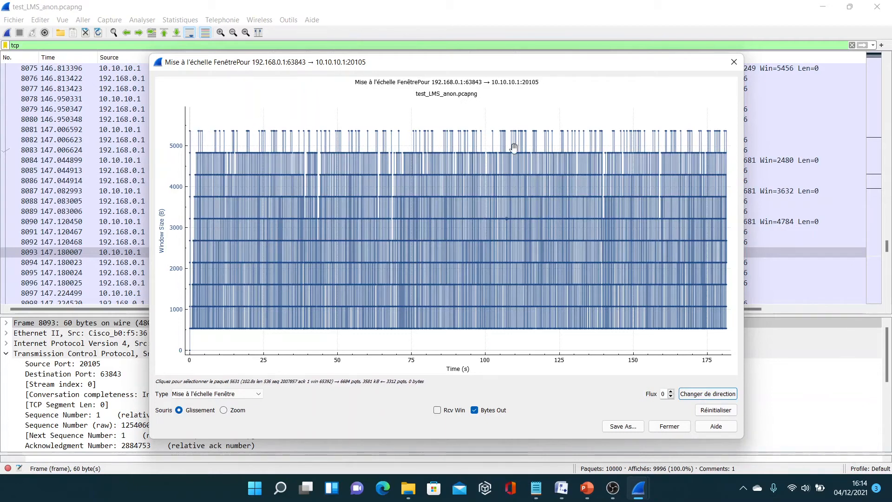
{"action": "left_click", "coordinate": [474, 411]}
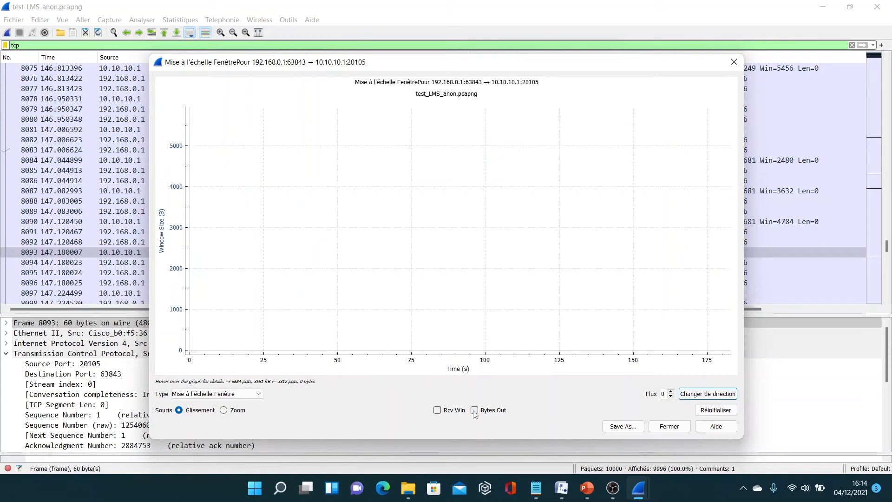
{"action": "left_click", "coordinate": [437, 411]}
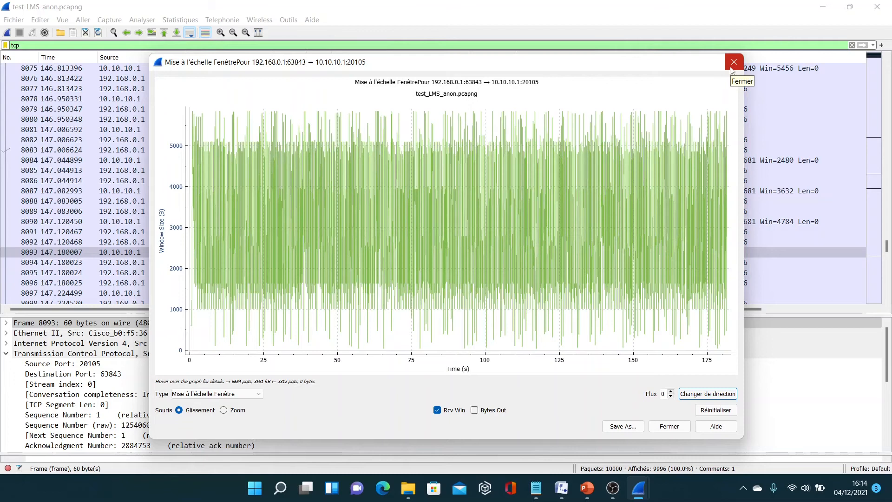
Switch the graph type from window scaling to throughput (Débit) for the same direction.
{"action": "left_click", "coordinate": [246, 394]}
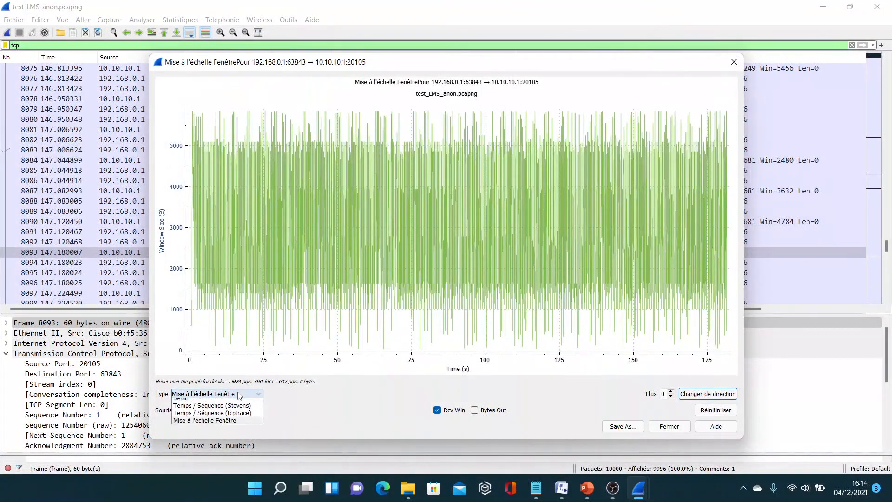
{"action": "left_click", "coordinate": [192, 411]}
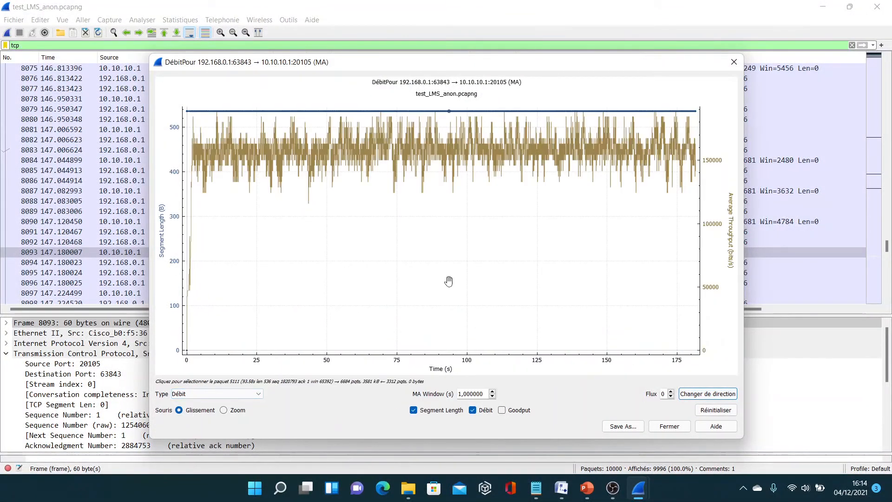
Examine the Débit and Segment Length curves separately in the throughput graph, ending with only Segment Length shown, and close the graph.
{"action": "left_click", "coordinate": [414, 410]}
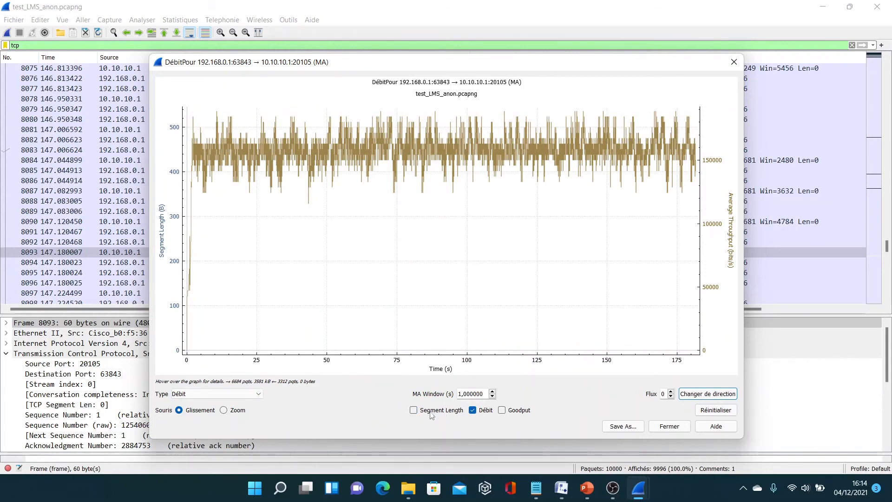
{"action": "left_click", "coordinate": [486, 412]}
{"action": "left_click", "coordinate": [417, 411]}
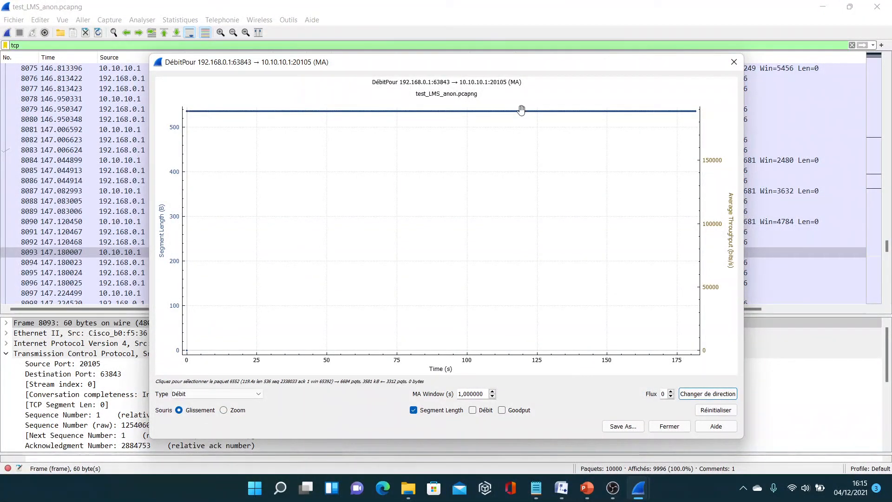
{"action": "left_click", "coordinate": [735, 62]}
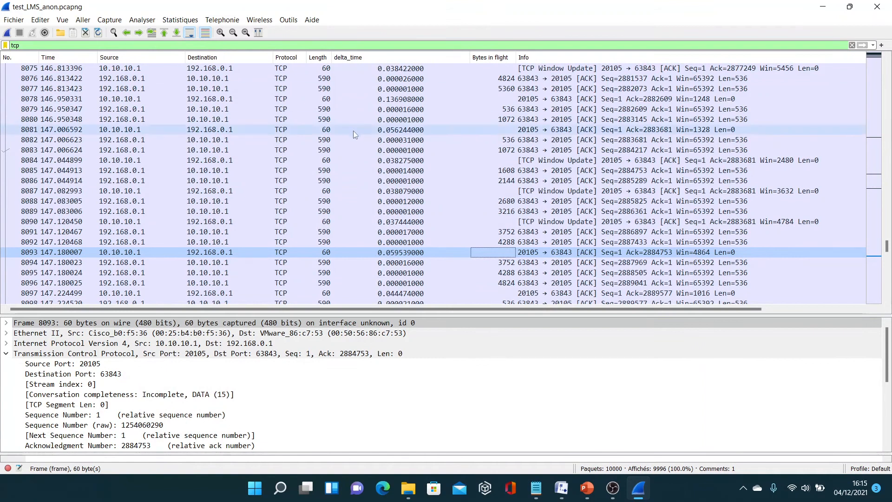
Review the capture's packet length statistics, highlighting the 320-639 range, and close them.
{"action": "left_click", "coordinate": [170, 21]}
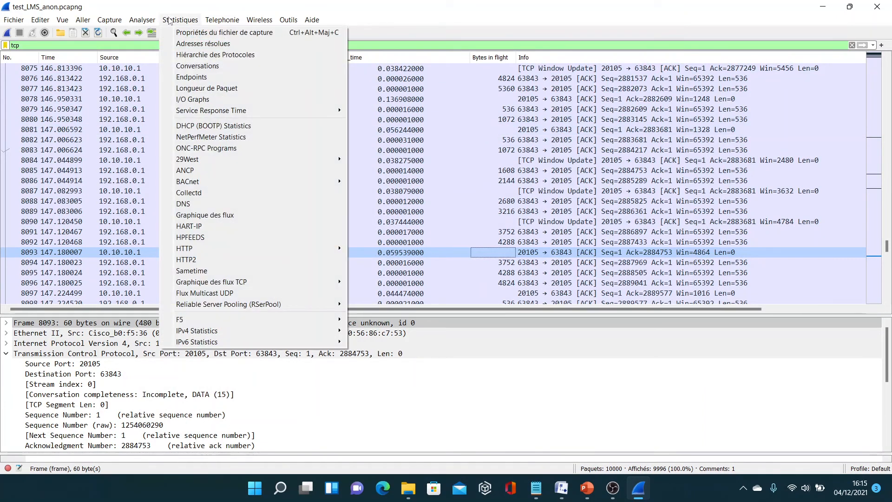
{"action": "left_click", "coordinate": [219, 89]}
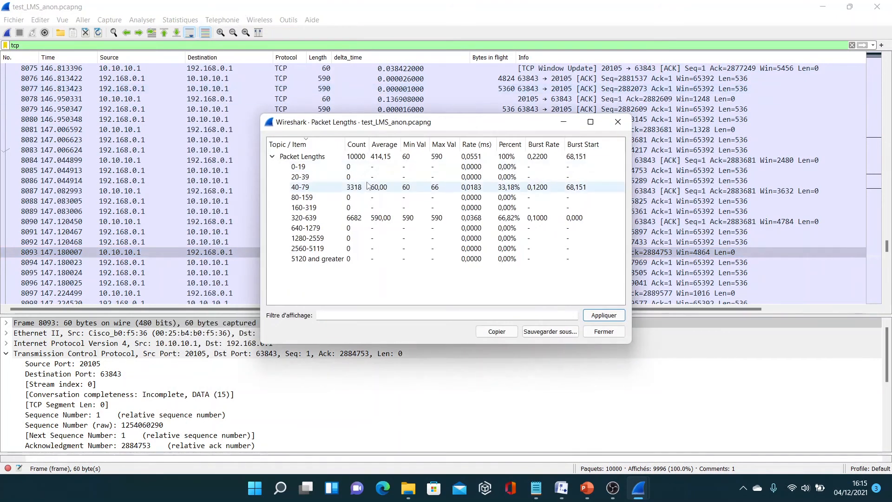
{"action": "left_click", "coordinate": [334, 219]}
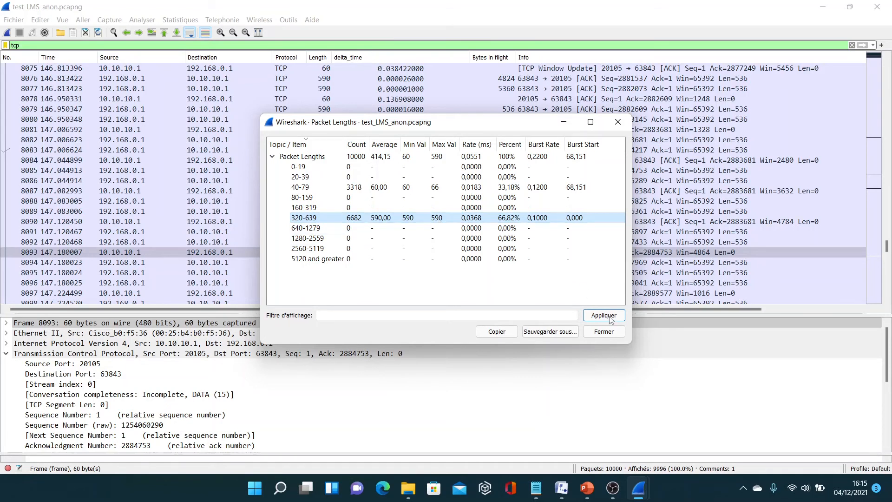
{"action": "left_click", "coordinate": [604, 332]}
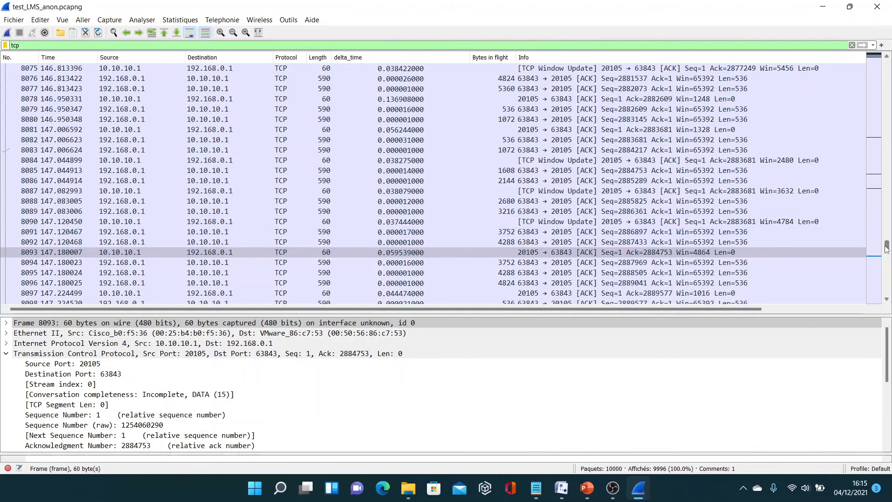
Return to the start of the capture and select the SYN, ACK reply in packet 2 to check its MSS.
{"action": "left_click_drag", "start_coordinate": [887, 250], "coordinate": [890, 53]}
{"action": "left_click", "coordinate": [663, 79]}
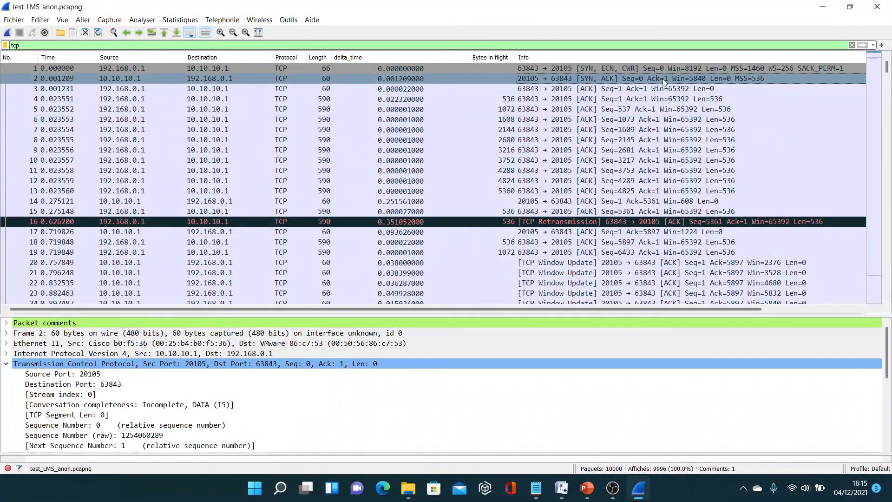